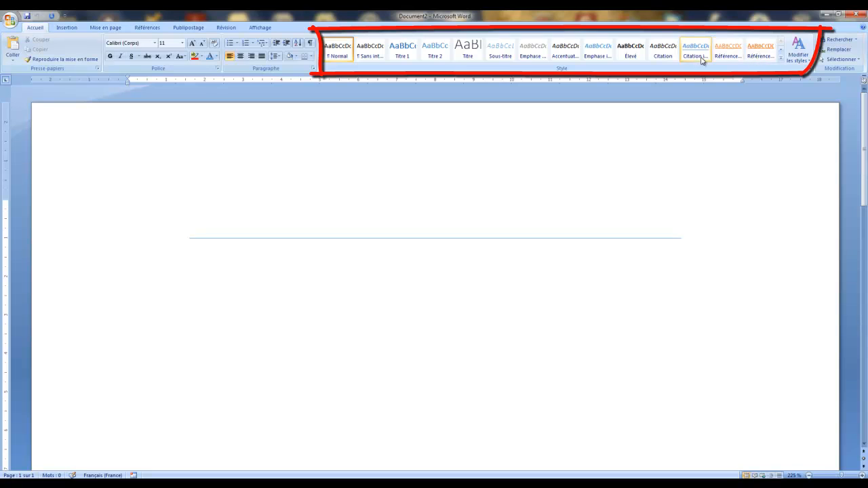
Try the quick styles Élevé, Titre 1 and Titre 2 in turn on the empty paragraph of the blank document
{"action": "left_click", "coordinate": [627, 55]}
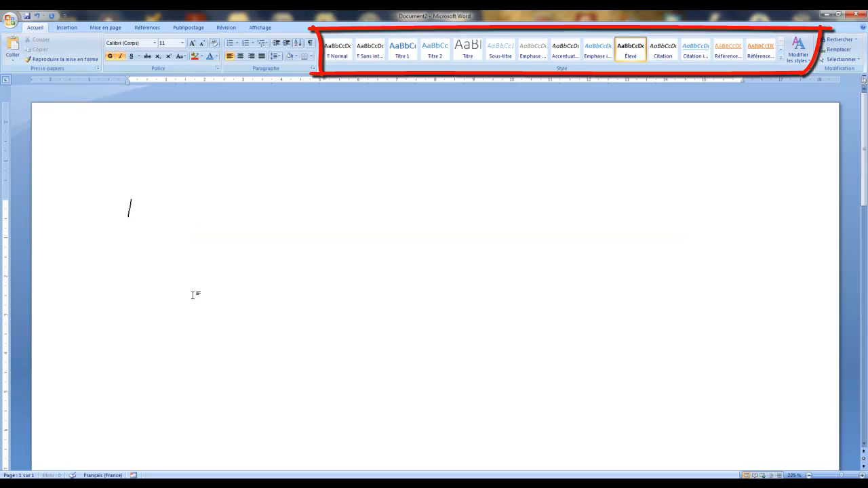
{"action": "left_click", "coordinate": [629, 57]}
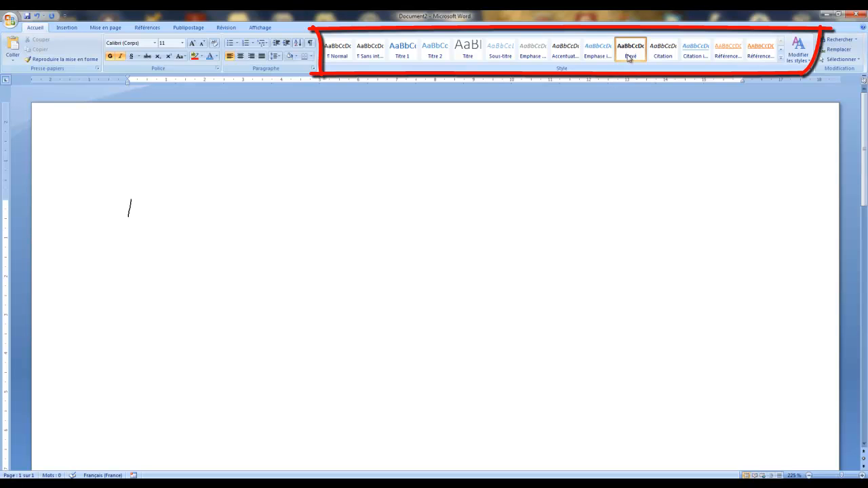
{"action": "left_click", "coordinate": [127, 43]}
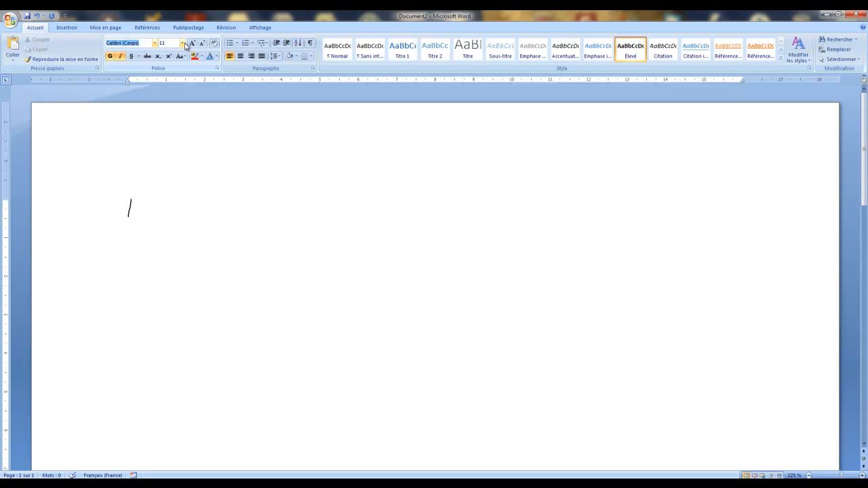
{"action": "left_click", "coordinate": [162, 43]}
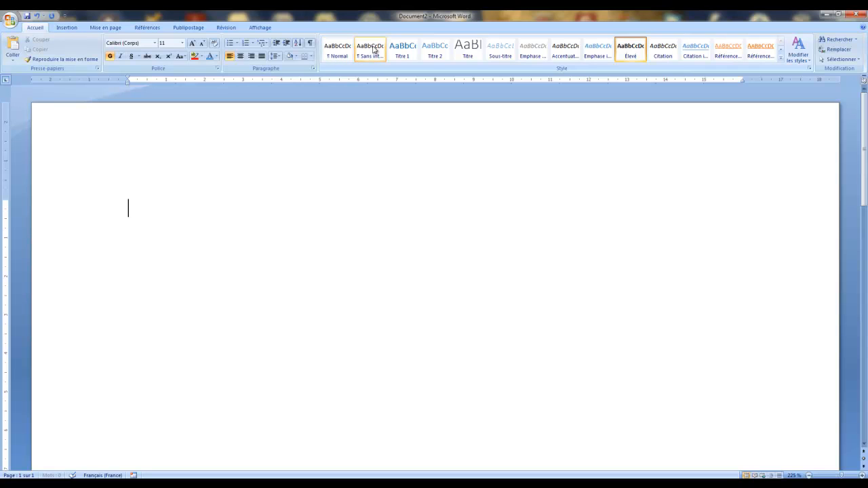
{"action": "left_click", "coordinate": [401, 52]}
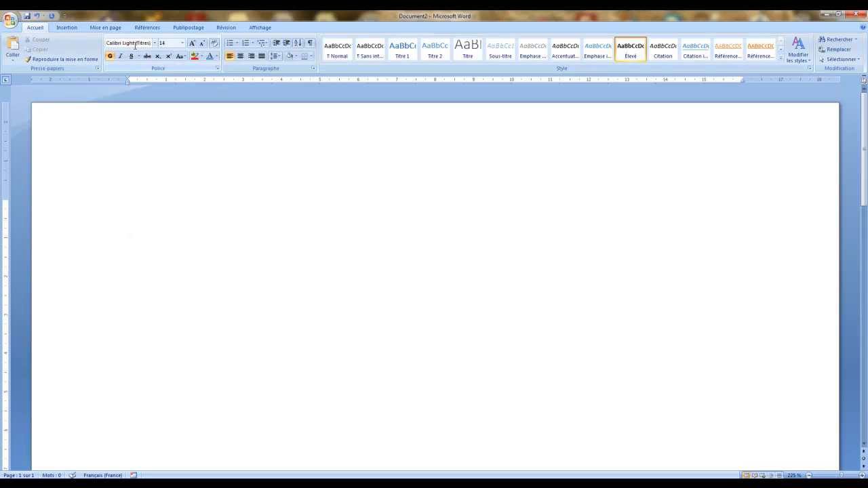
{"action": "left_click", "coordinate": [427, 54]}
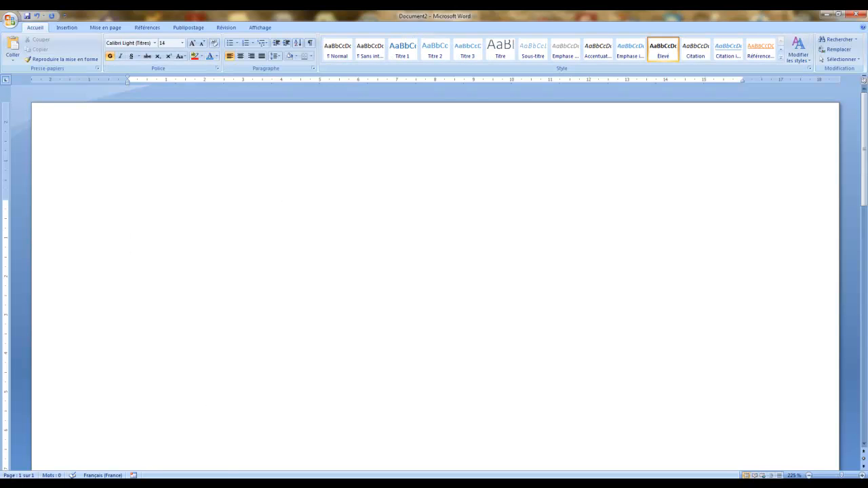
Switch to Exercice-04.docx and look through its text and the full gallery of quick styles
{"action": "left_click", "coordinate": [187, 453]}
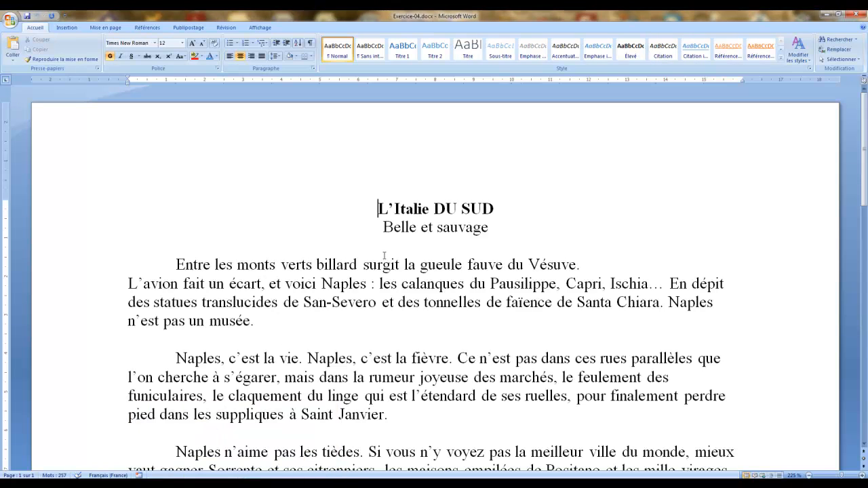
{"action": "scroll", "coordinate": [385, 256], "scroll_direction": "down", "scroll_amount": 10}
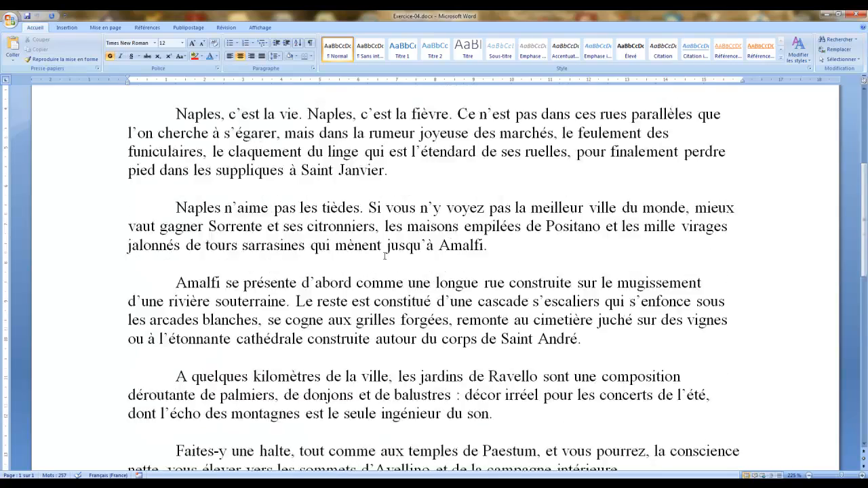
{"action": "scroll", "coordinate": [384, 255], "scroll_direction": "down", "scroll_amount": 3}
{"action": "scroll", "coordinate": [384, 255], "scroll_direction": "up", "scroll_amount": 15}
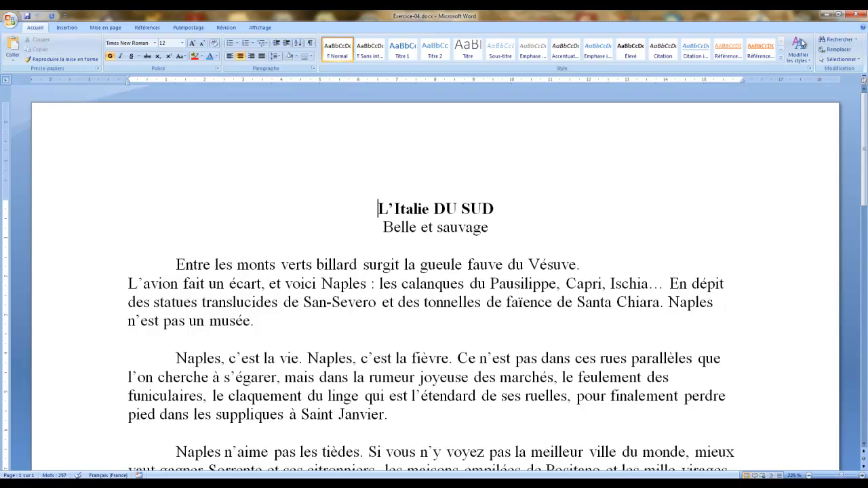
{"action": "left_click", "coordinate": [781, 61]}
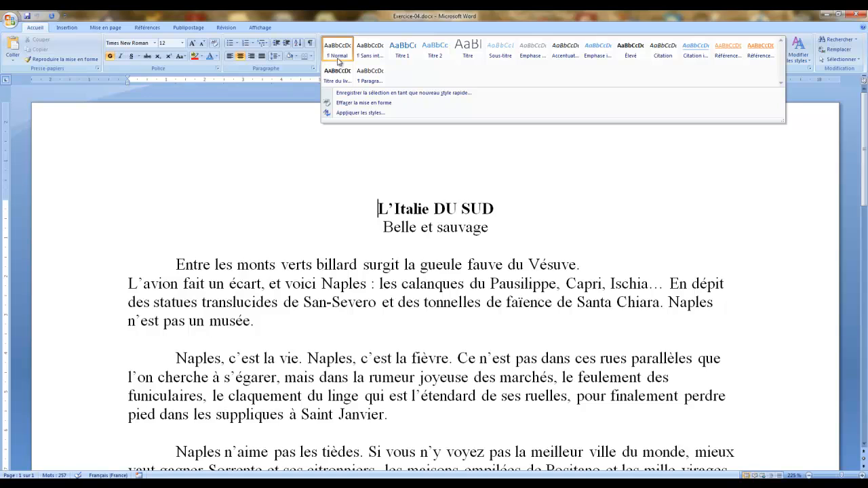
{"action": "left_click", "coordinate": [362, 288]}
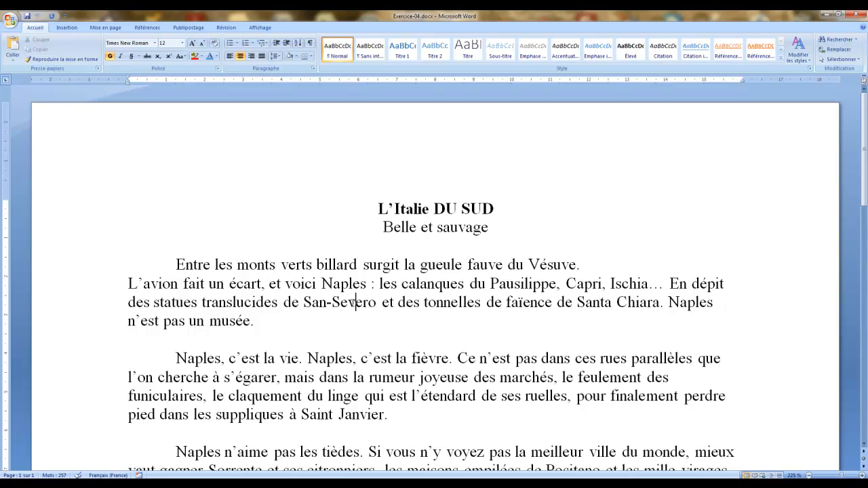
Try Bodoni MT on the paragraph beginning "L'avion fait un écart" and set its font to Adobe Naskh Medium
{"action": "triple_click", "coordinate": [354, 302]}
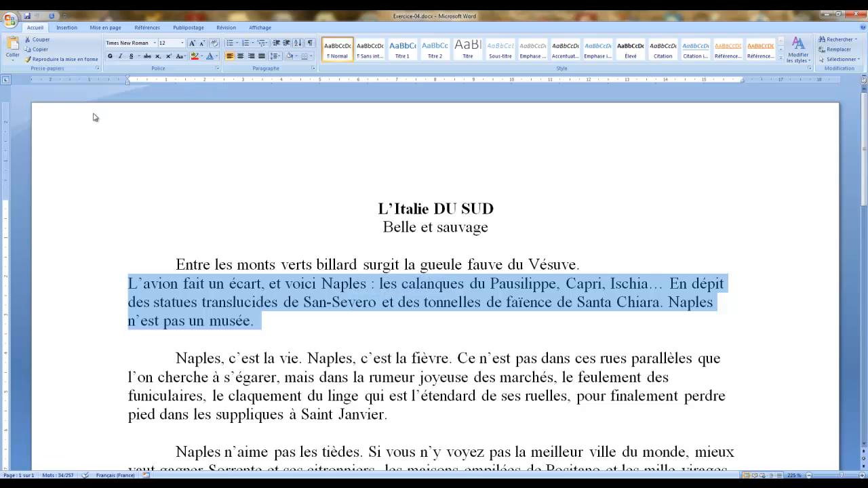
{"action": "left_click", "coordinate": [155, 45]}
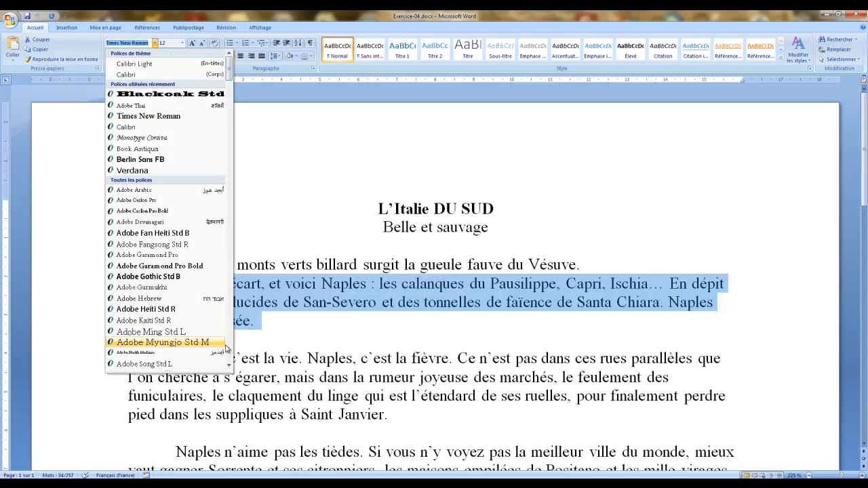
{"action": "left_click", "coordinate": [230, 348]}
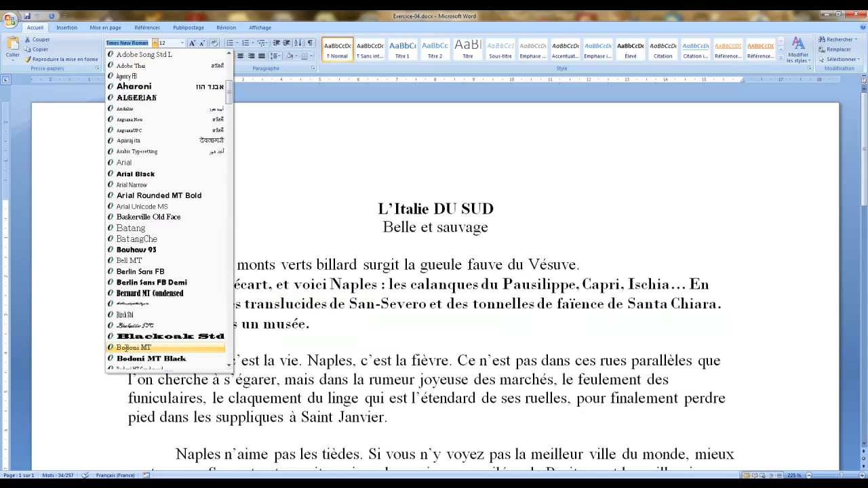
{"action": "left_click", "coordinate": [125, 348]}
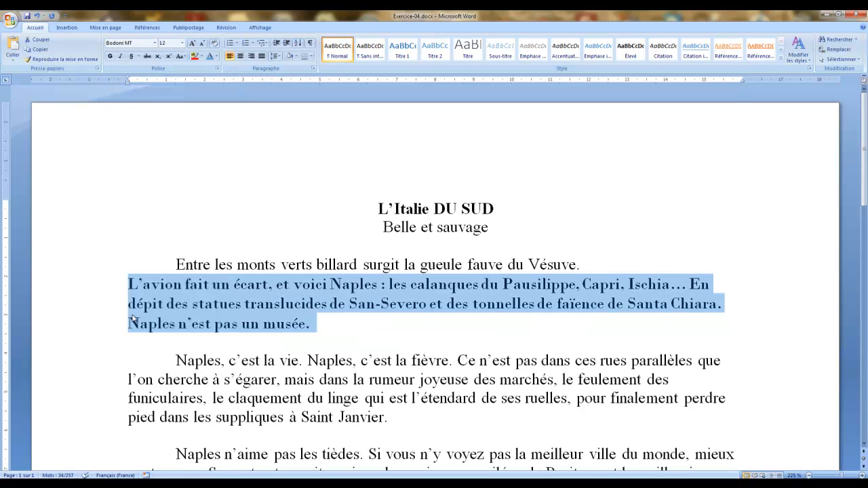
{"action": "left_click", "coordinate": [155, 43]}
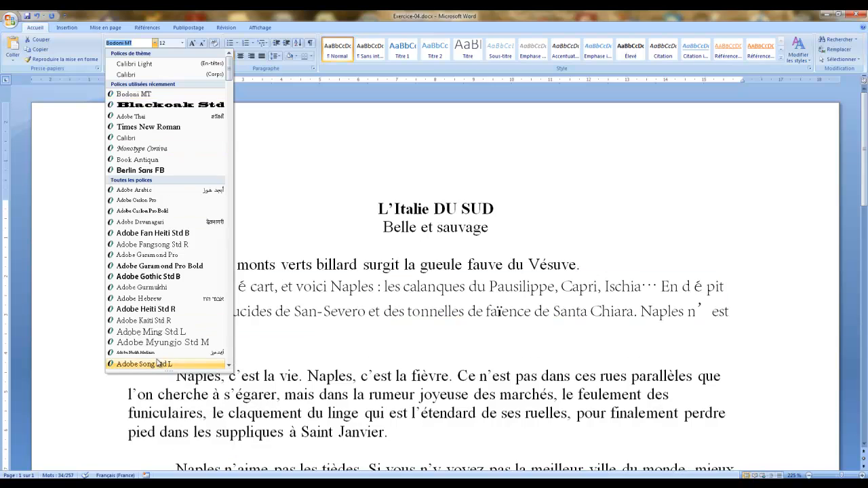
{"action": "left_click", "coordinate": [149, 353]}
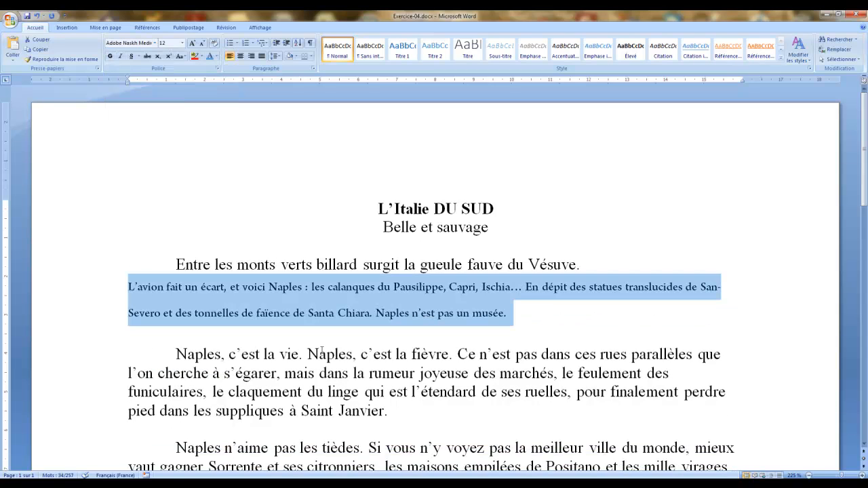
Format the "L'avion fait un écart" paragraph in italic, 20 pt, with blue text
{"action": "left_click", "coordinate": [120, 56]}
{"action": "left_click", "coordinate": [193, 44]}
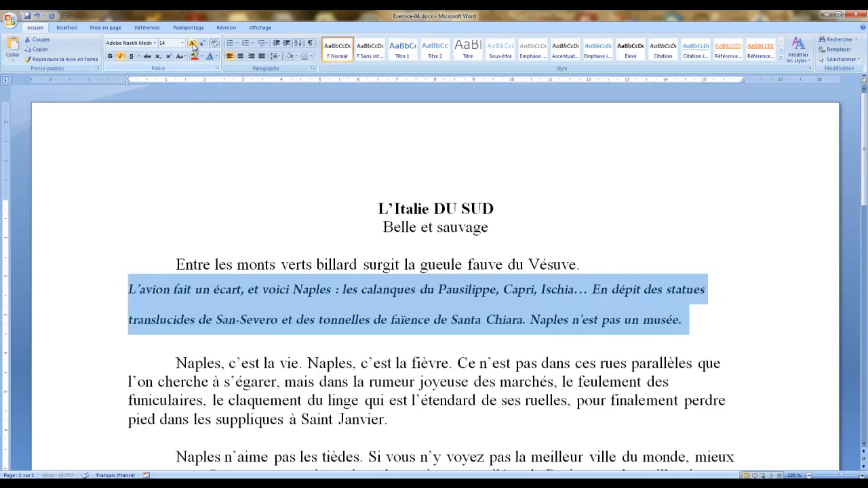
{"action": "left_click", "coordinate": [193, 44]}
{"action": "left_click", "coordinate": [193, 44]}
{"action": "left_click", "coordinate": [192, 45]}
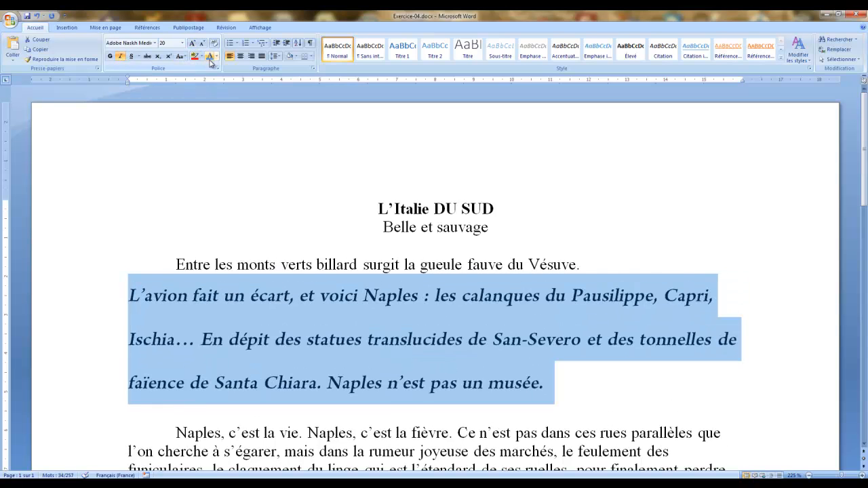
{"action": "left_click", "coordinate": [209, 57]}
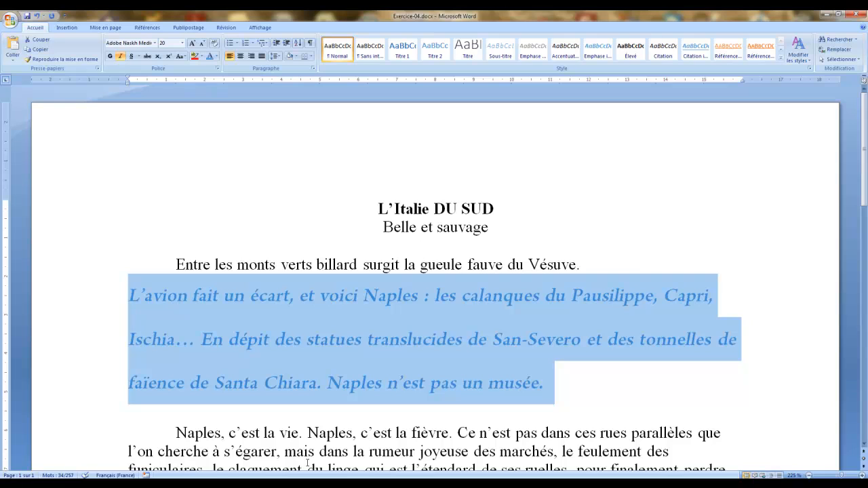
{"action": "left_click", "coordinate": [599, 404]}
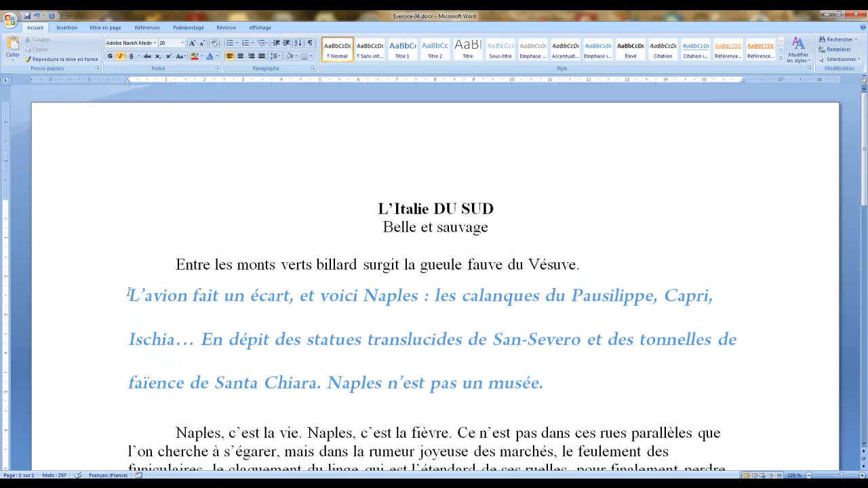
Save the formatting of the blue "L'avion fait un écart" paragraph as a new quick style named "text"
{"action": "left_click_drag", "start_coordinate": [128, 293], "coordinate": [548, 382]}
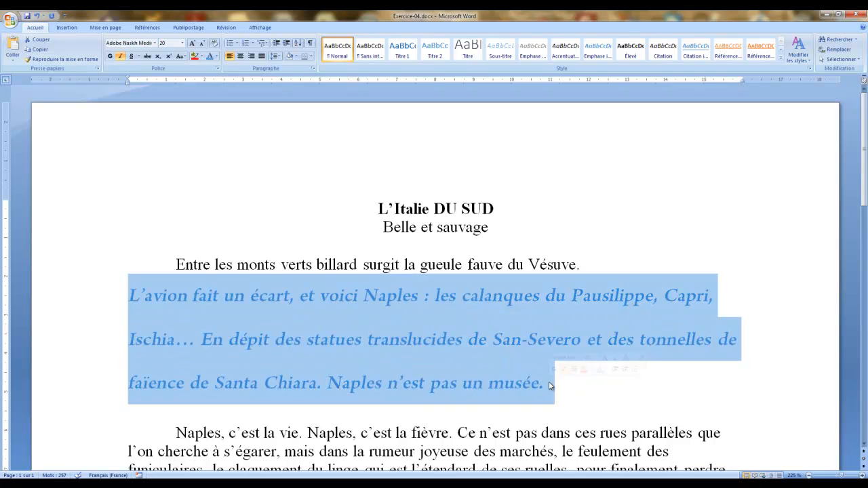
{"action": "left_click", "coordinate": [781, 58]}
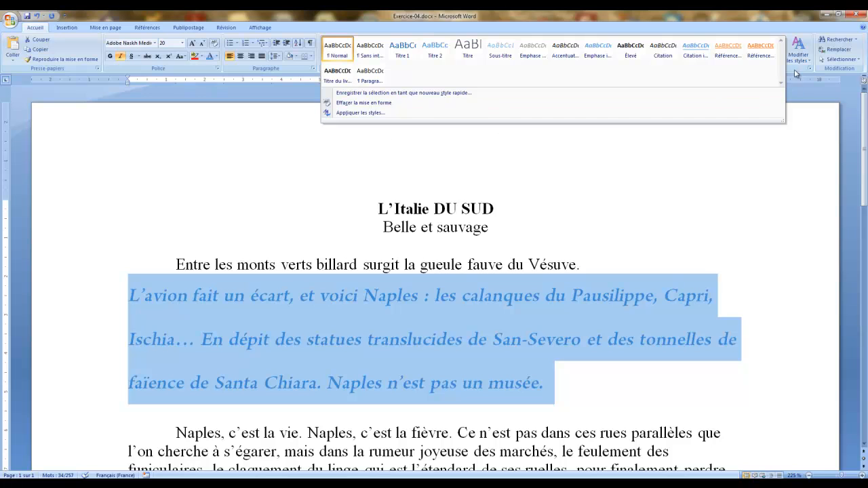
{"action": "left_click", "coordinate": [783, 23]}
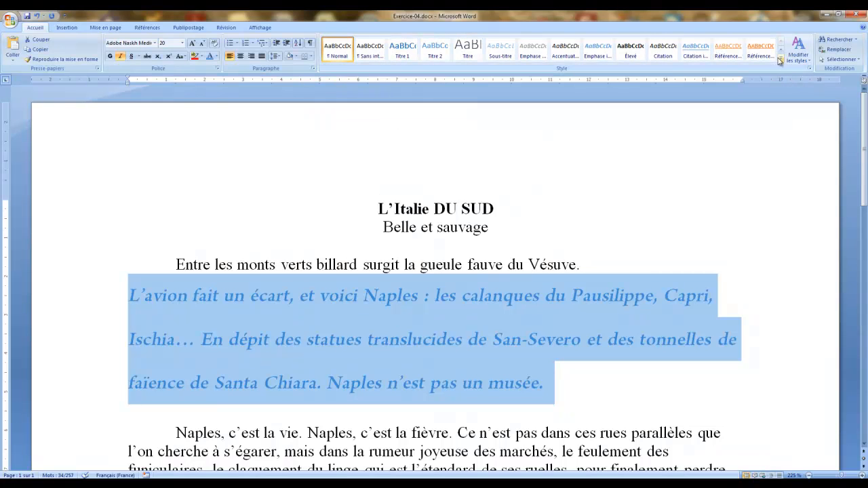
{"action": "left_click", "coordinate": [781, 60]}
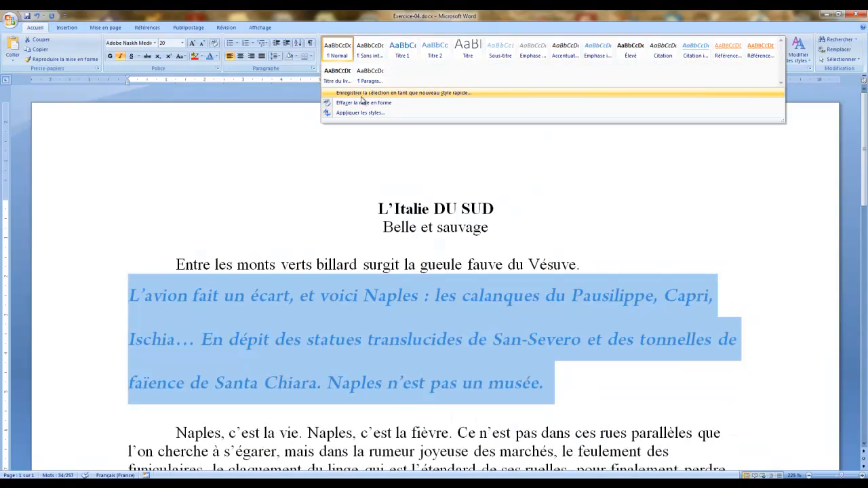
{"action": "left_click", "coordinate": [365, 94]}
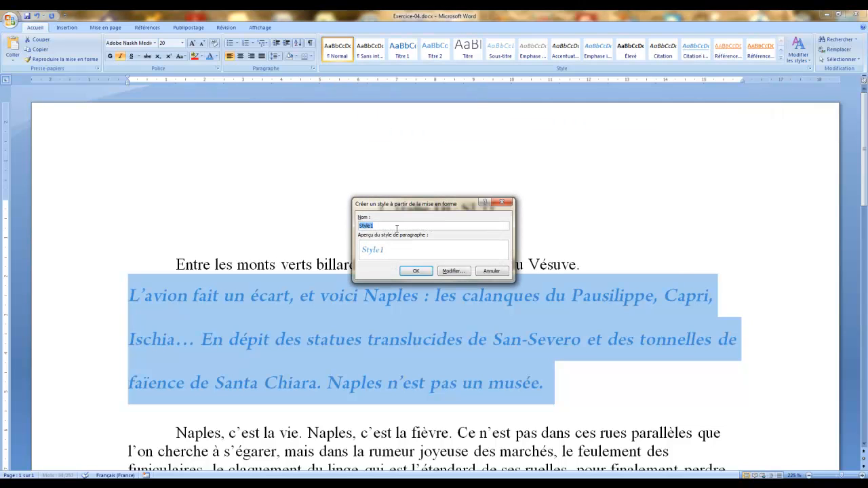
{"action": "type", "text": "text"}
{"action": "left_click", "coordinate": [415, 270]}
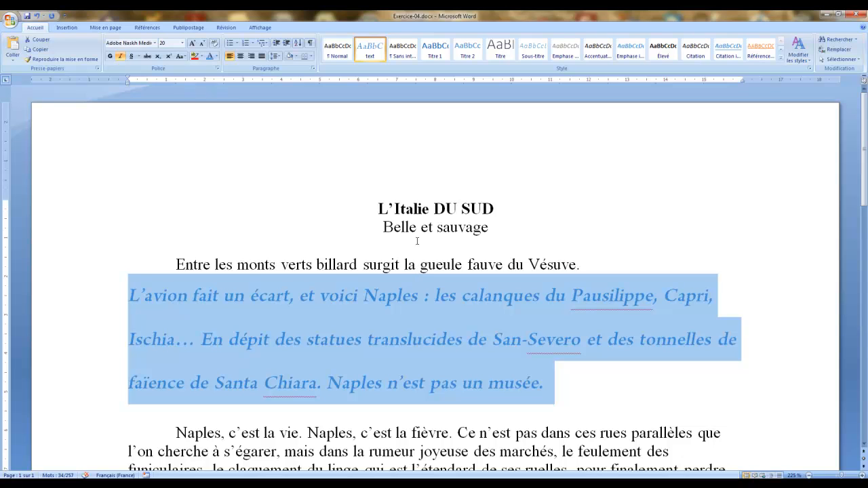
Try basing the "text" style on Sous-titre and look through the styles available for its following paragraph
{"action": "right_click", "coordinate": [370, 48]}
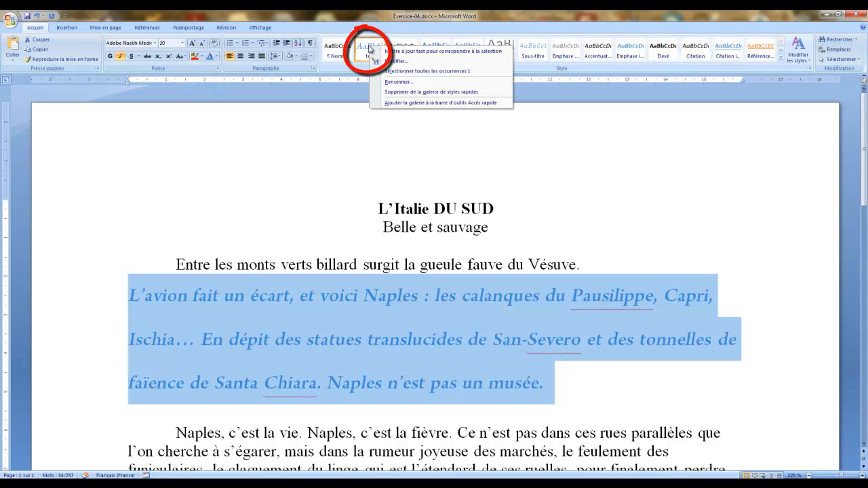
{"action": "left_click", "coordinate": [399, 62]}
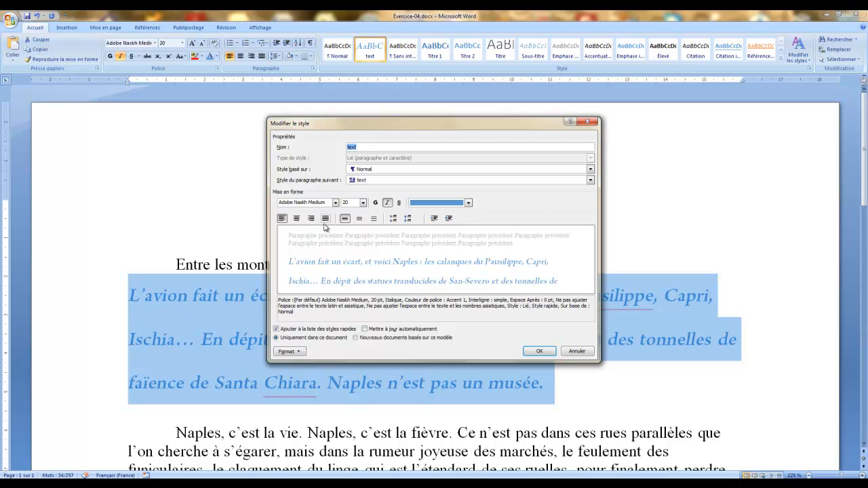
{"action": "left_click", "coordinate": [590, 169]}
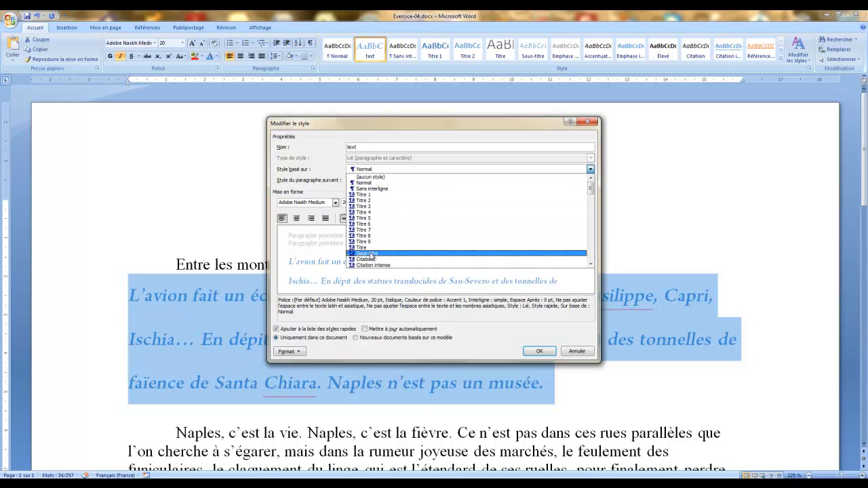
{"action": "left_click", "coordinate": [371, 254]}
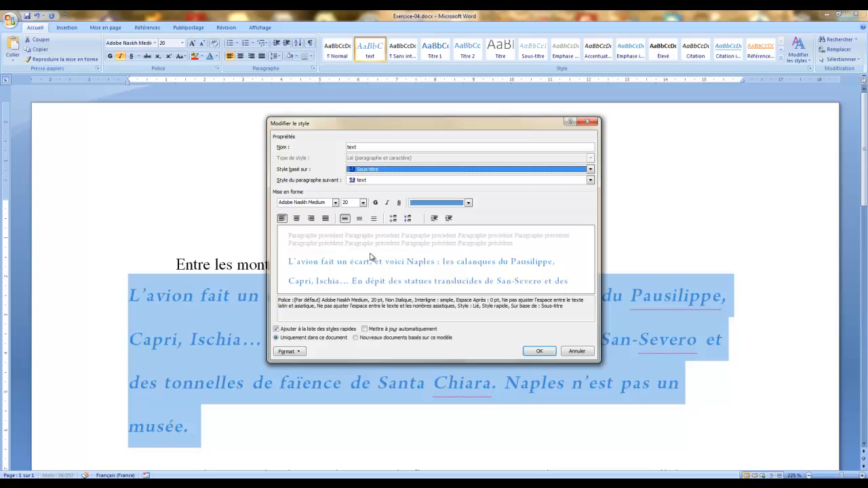
{"action": "left_click", "coordinate": [377, 181]}
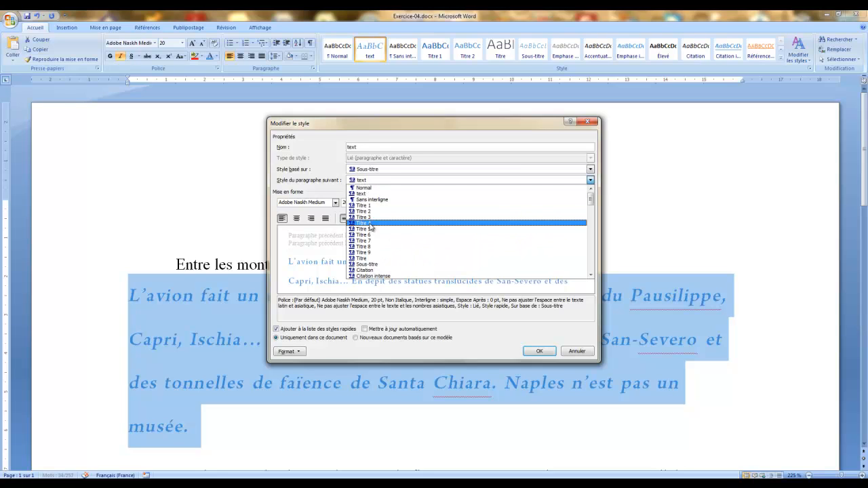
{"action": "left_click", "coordinate": [371, 170]}
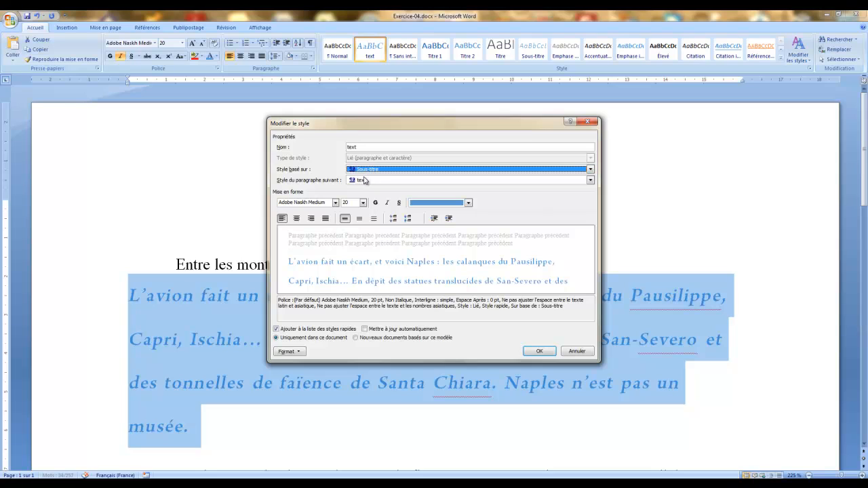
{"action": "left_click", "coordinate": [355, 181]}
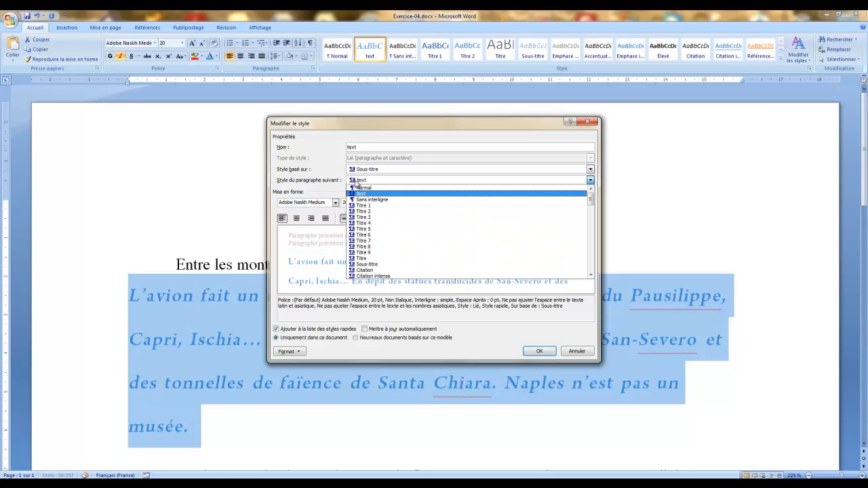
{"action": "left_click", "coordinate": [356, 182]}
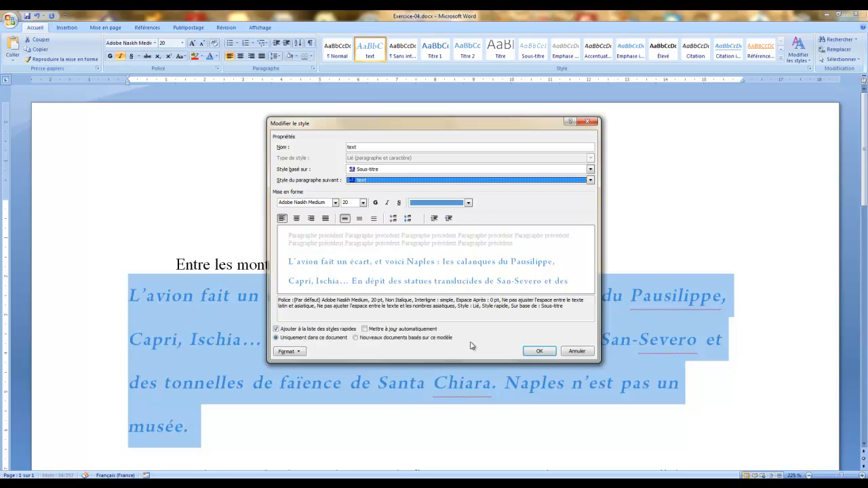
{"action": "left_click", "coordinate": [577, 351]}
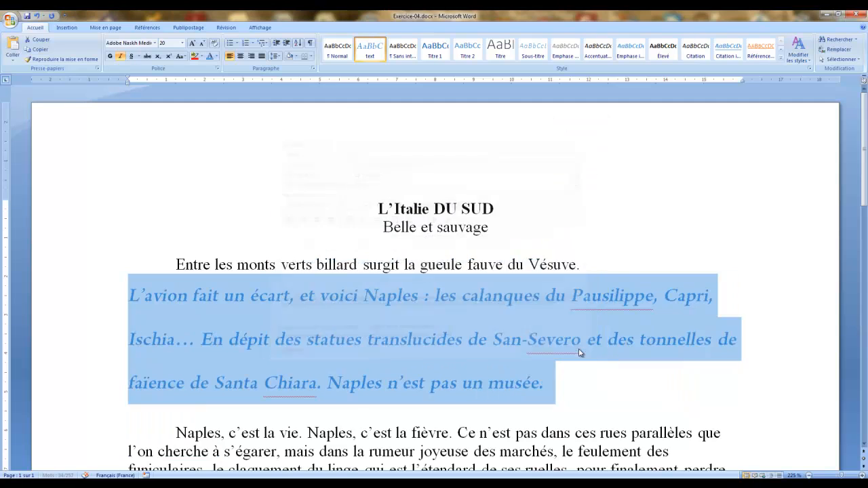
Select the paragraph beginning "Naples n'aime pas les tièdes" and preview the "text" style on it
{"action": "scroll", "coordinate": [303, 354], "scroll_direction": "down", "scroll_amount": 3}
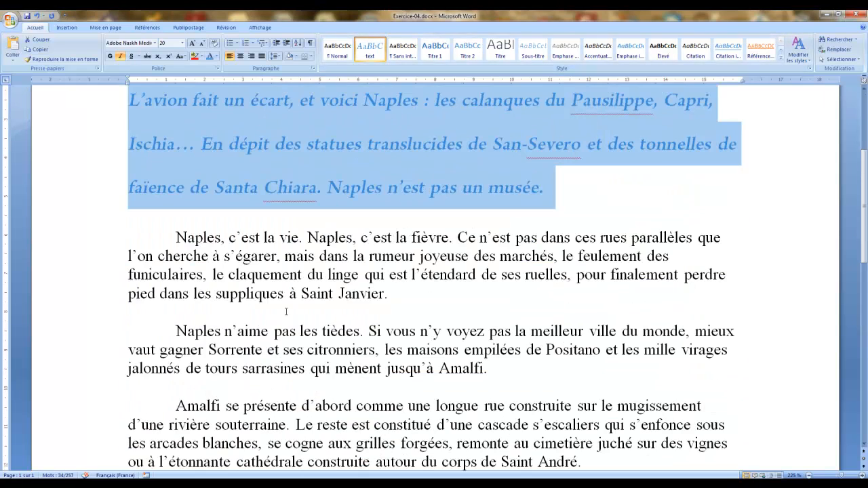
{"action": "triple_click", "coordinate": [420, 351]}
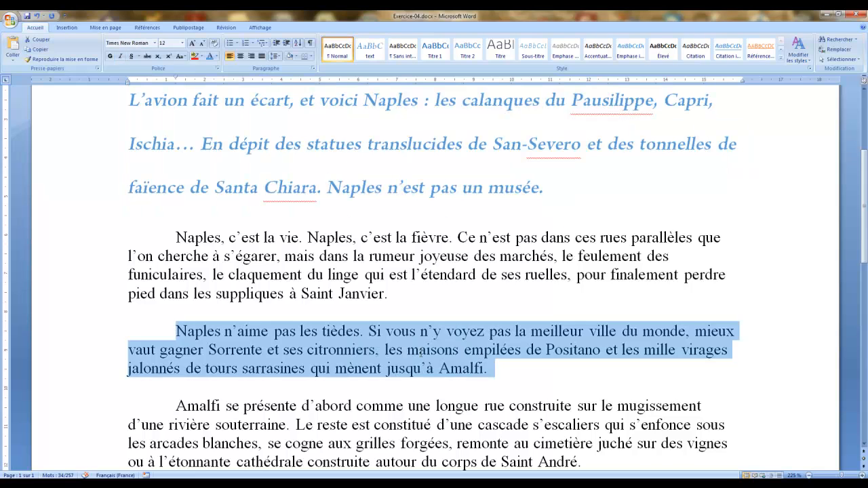
{"action": "double_click", "coordinate": [421, 351]}
{"action": "triple_click", "coordinate": [420, 352]}
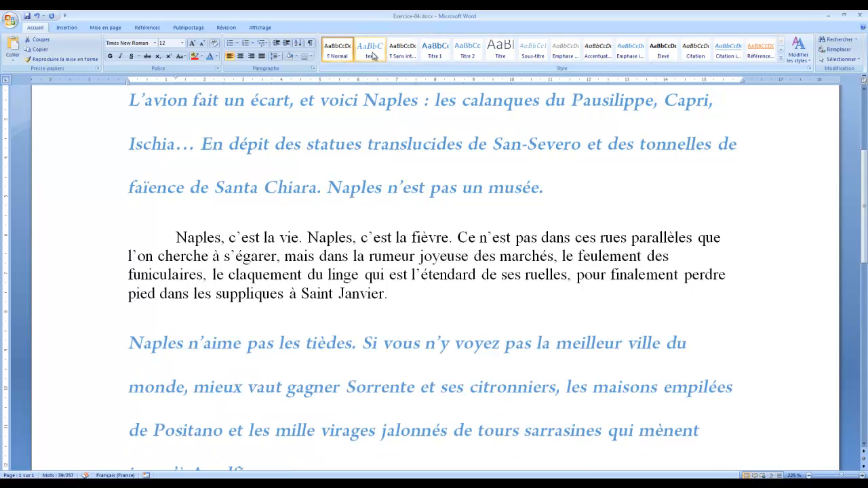
Modify the "text" style so it is available in new documents based on this template
{"action": "right_click", "coordinate": [372, 56]}
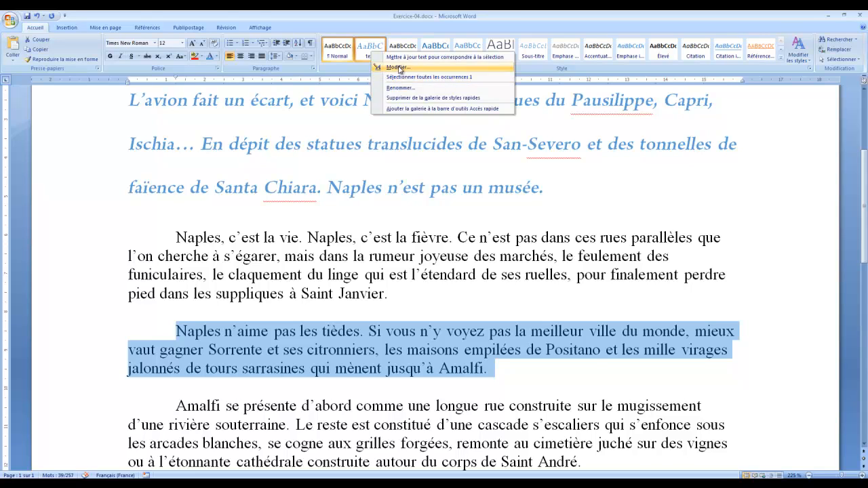
{"action": "left_click", "coordinate": [398, 69]}
{"action": "left_click", "coordinate": [358, 339]}
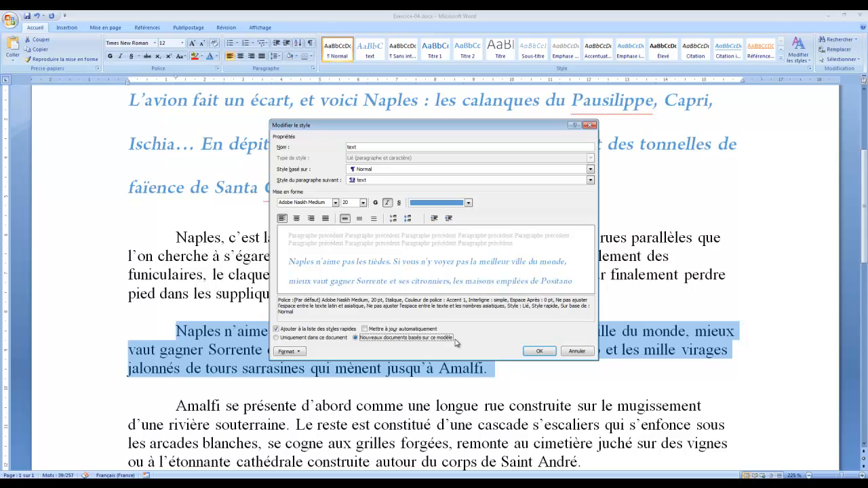
{"action": "left_click", "coordinate": [540, 351]}
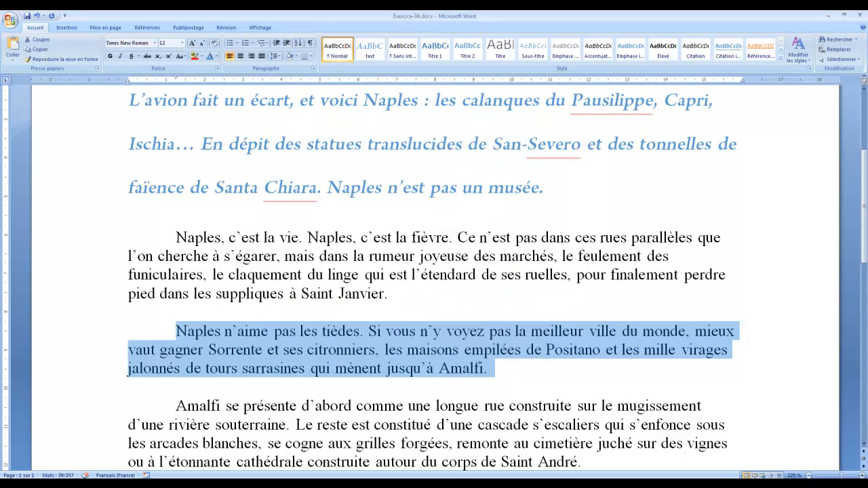
Create a blank document and enter two lines of sample text, "Hfghgfhfghfghfdhgfhf" and "fghfdhfg"
{"action": "left_click", "coordinate": [10, 16]}
{"action": "left_click", "coordinate": [30, 41]}
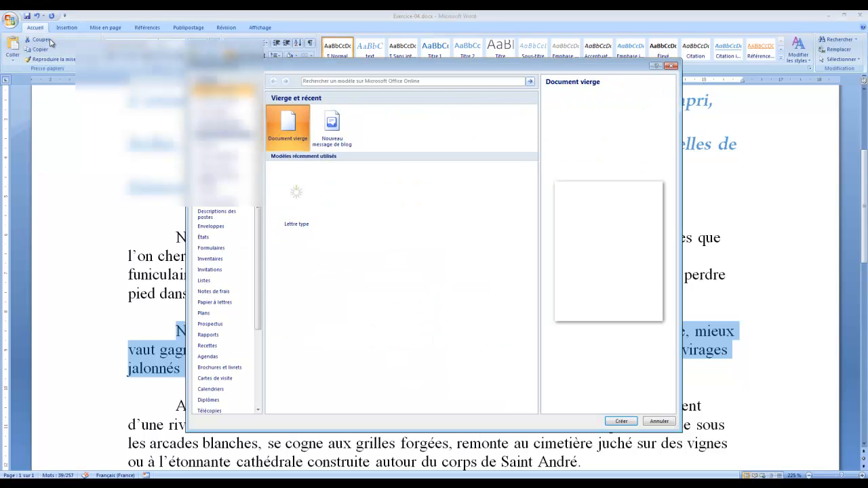
{"action": "left_click", "coordinate": [621, 421]}
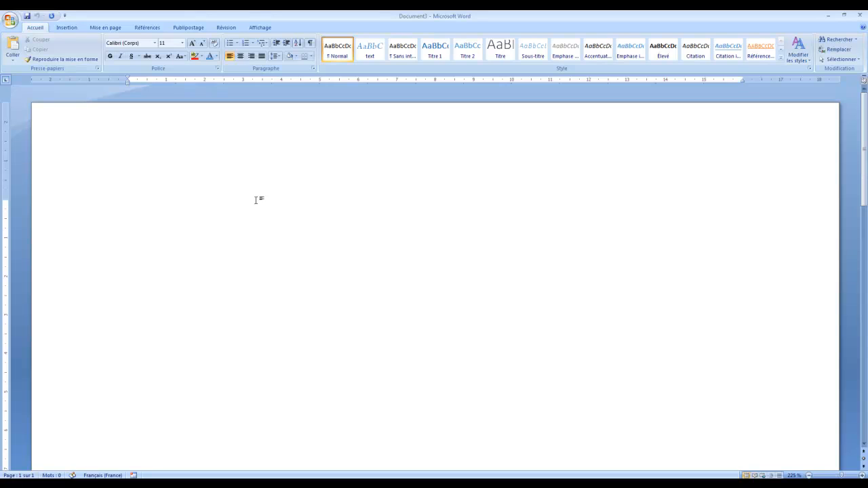
{"action": "type", "text": "hfghgfhfghfghfdhgfhf"}
{"action": "key", "text": "Return"}
{"action": "type", "text": "fg"}
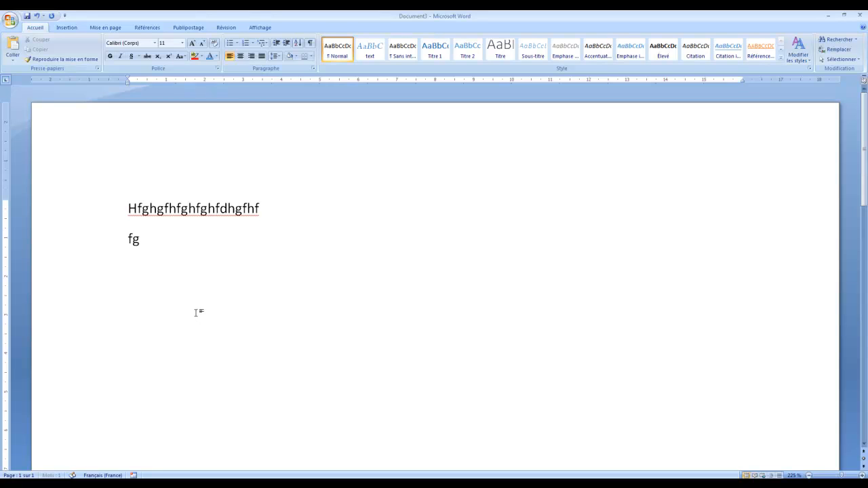
{"action": "type", "text": "hfdhfg"}
Apply the "text" quick style to both lines of sample text
{"action": "left_click", "coordinate": [119, 206]}
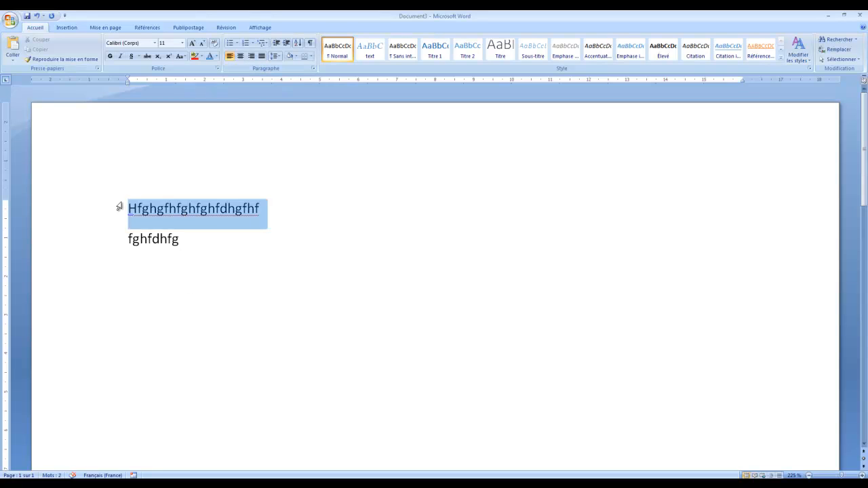
{"action": "left_click", "coordinate": [253, 241], "text": "shift"}
{"action": "left_click", "coordinate": [370, 48]}
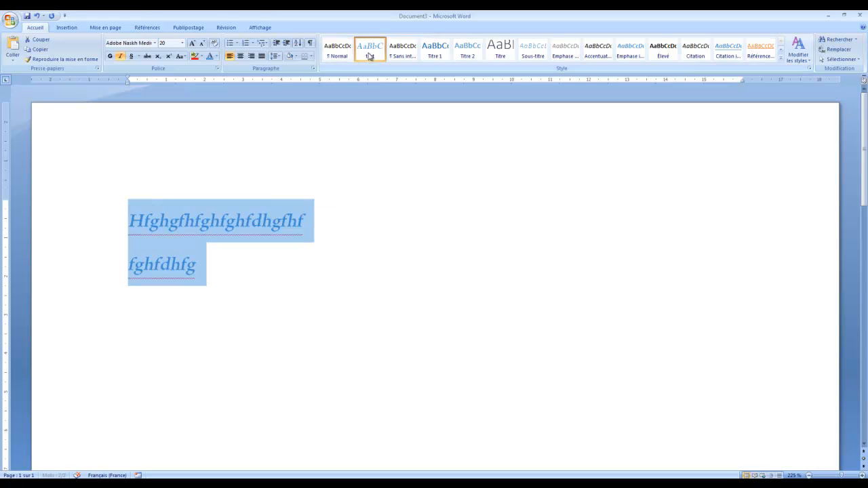
{"action": "left_click", "coordinate": [287, 261]}
Switch back to Exercice-04.docx and undo all changes, including the "text" style and the "L'avion fait un écart" paragraph's formatting
{"action": "mouse_move", "coordinate": [231, 459]}
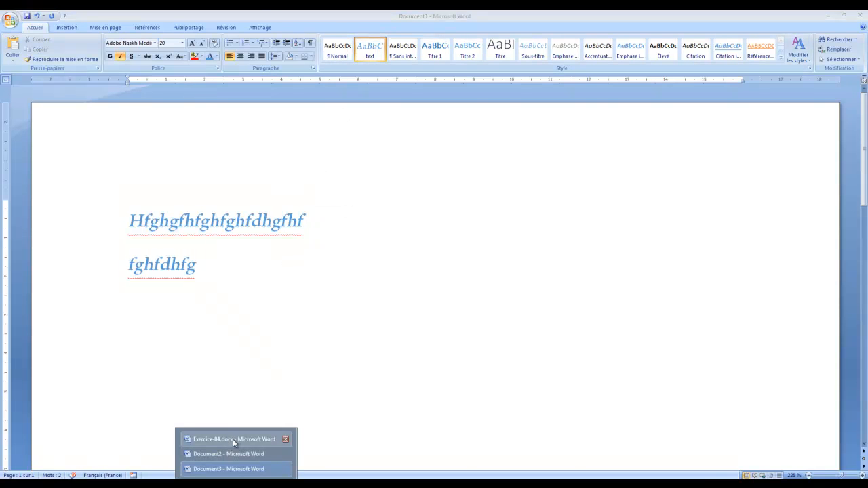
{"action": "left_click", "coordinate": [233, 441]}
{"action": "scroll", "coordinate": [330, 310], "scroll_direction": "up", "scroll_amount": 3}
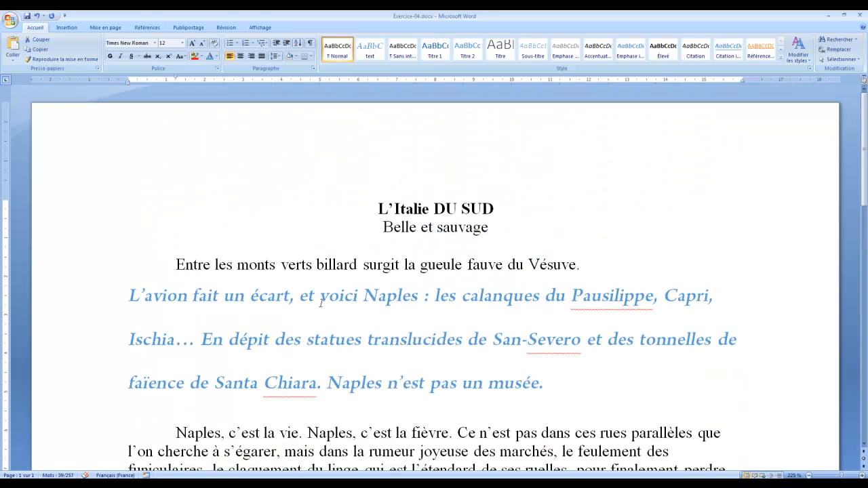
{"action": "left_click", "coordinate": [37, 17]}
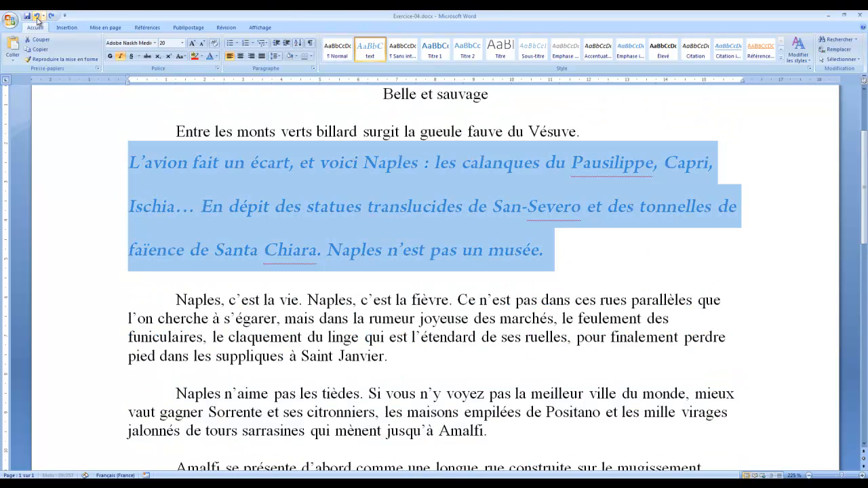
{"action": "left_click", "coordinate": [37, 17]}
{"action": "left_click", "coordinate": [38, 17]}
{"action": "left_click", "coordinate": [38, 17]}
{"action": "left_click", "coordinate": [37, 17]}
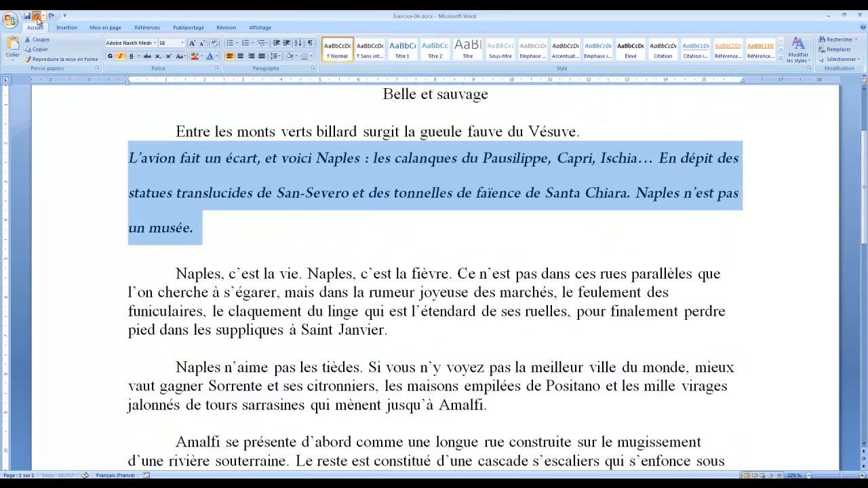
{"action": "left_click", "coordinate": [37, 17]}
{"action": "left_click", "coordinate": [37, 17]}
{"action": "left_click", "coordinate": [38, 17]}
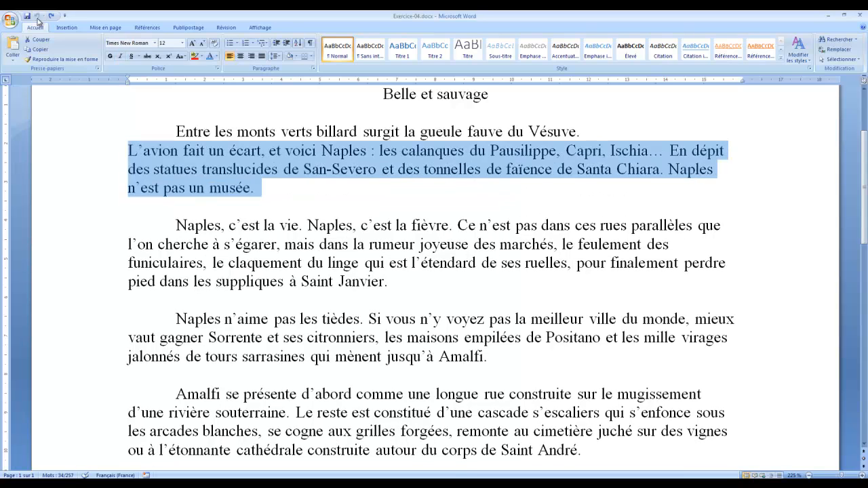
{"action": "left_click", "coordinate": [191, 203]}
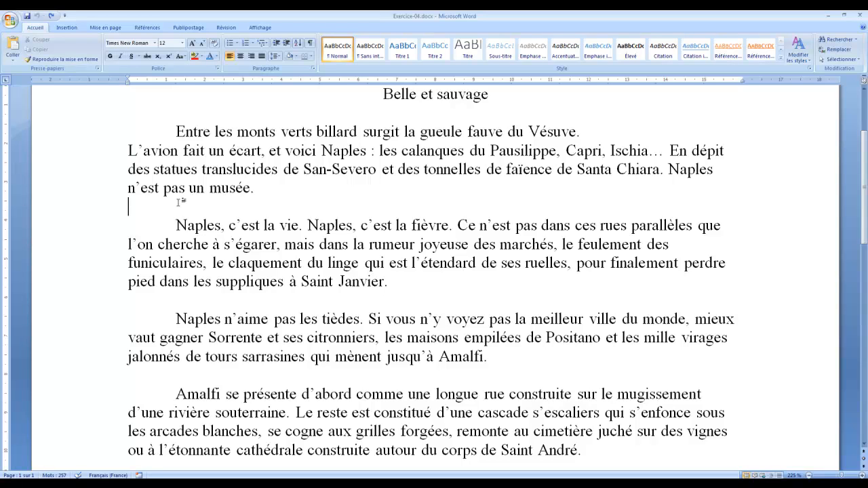
Examine the Apply Styles options and the full list of styles, and close both
{"action": "left_click", "coordinate": [781, 61]}
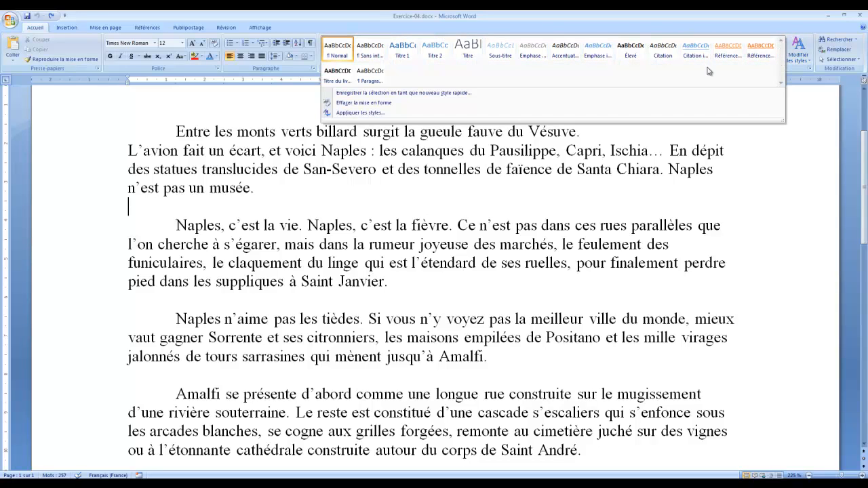
{"action": "left_click", "coordinate": [348, 114]}
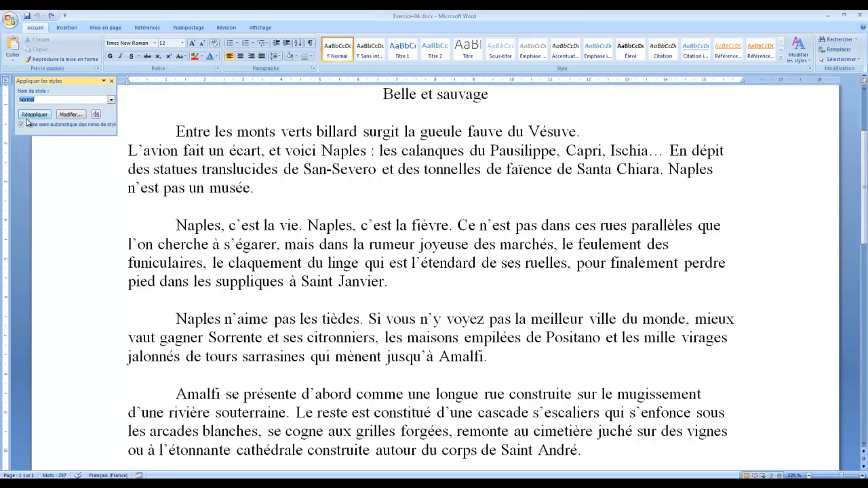
{"action": "left_click", "coordinate": [97, 116]}
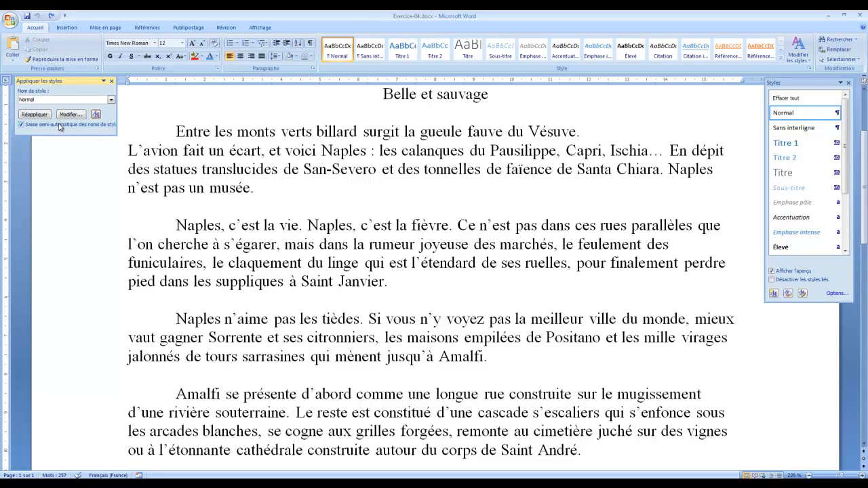
{"action": "left_click", "coordinate": [112, 81]}
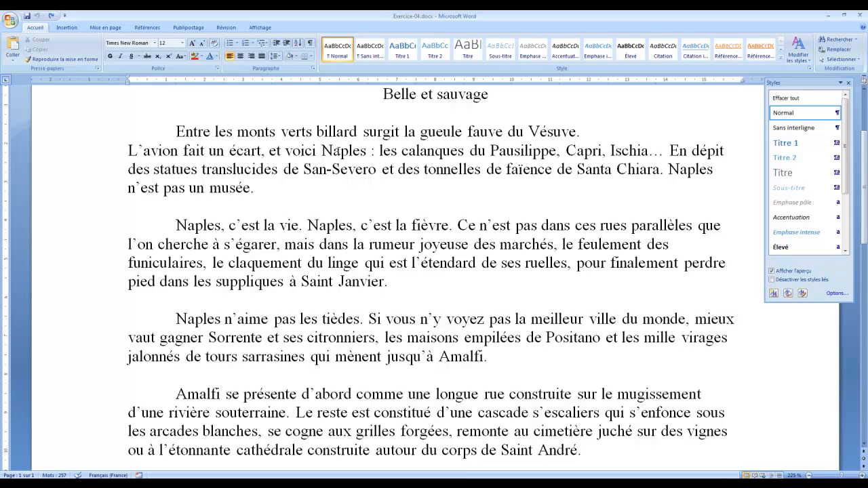
{"action": "double_click", "coordinate": [338, 151]}
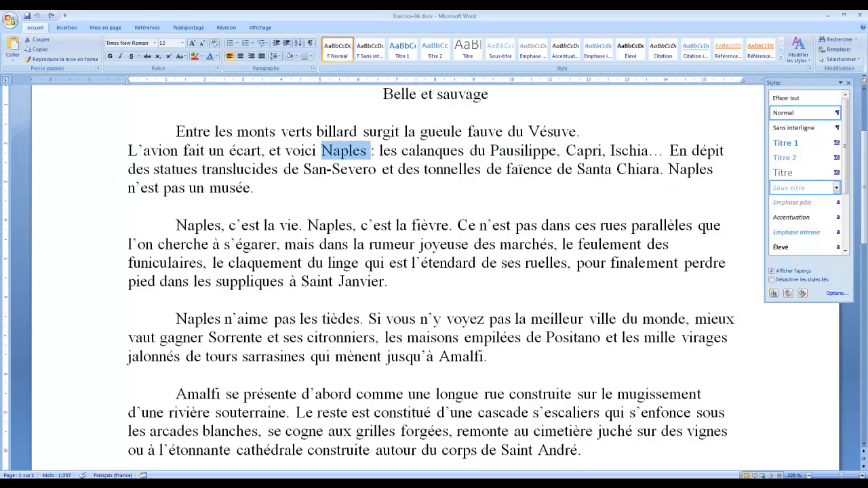
{"action": "left_click", "coordinate": [848, 82]}
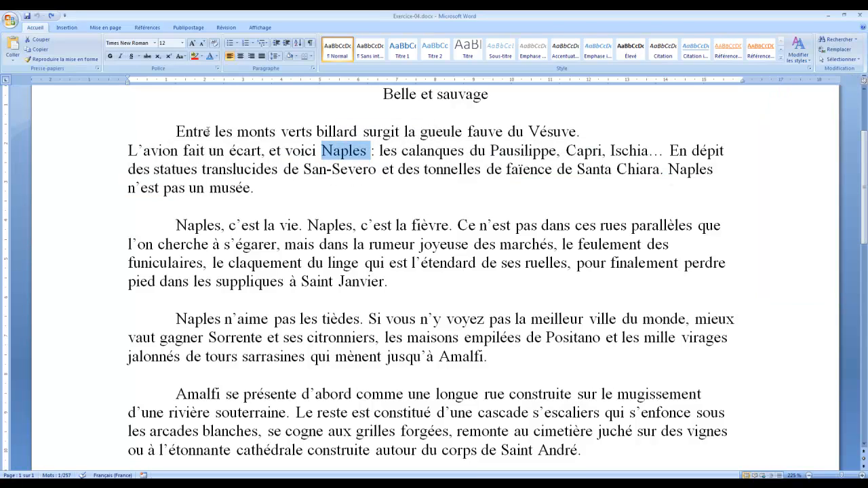
Make the paragraphs from "Entre les monts verts" to "Naples n'est pas un musée" bold
{"action": "left_click", "coordinate": [175, 131]}
{"action": "triple_click", "coordinate": [242, 169]}
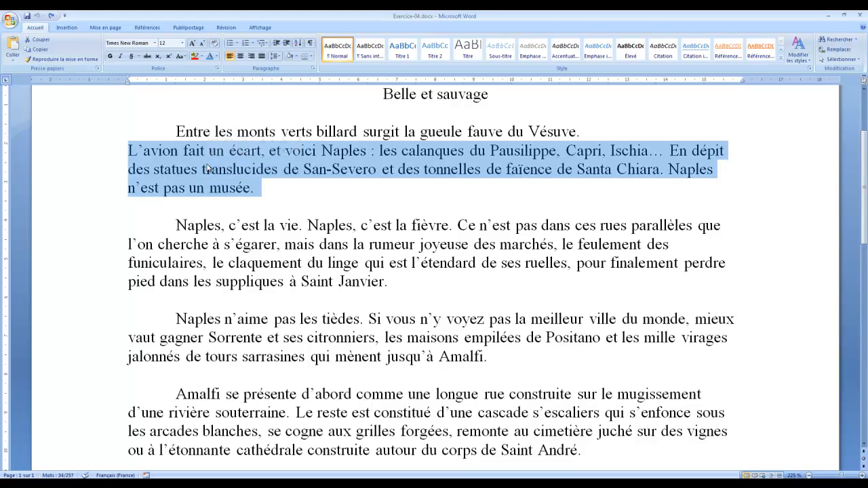
{"action": "left_click_drag", "start_coordinate": [176, 131], "coordinate": [259, 188]}
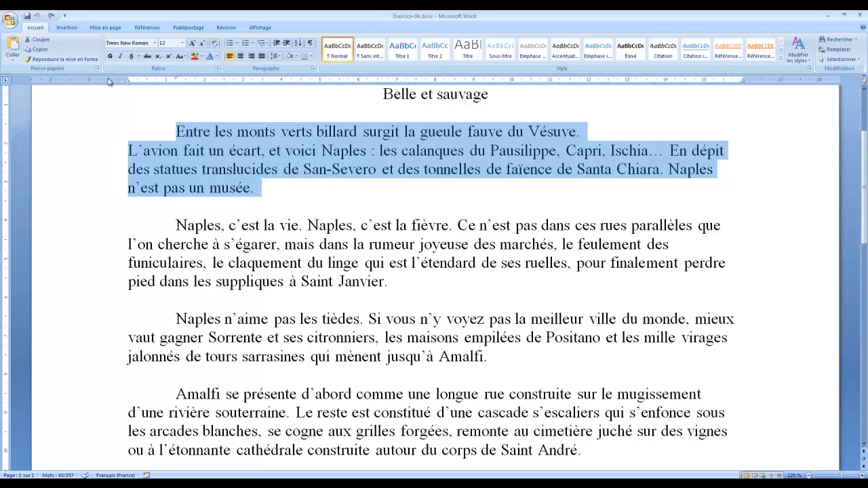
{"action": "left_click", "coordinate": [110, 57]}
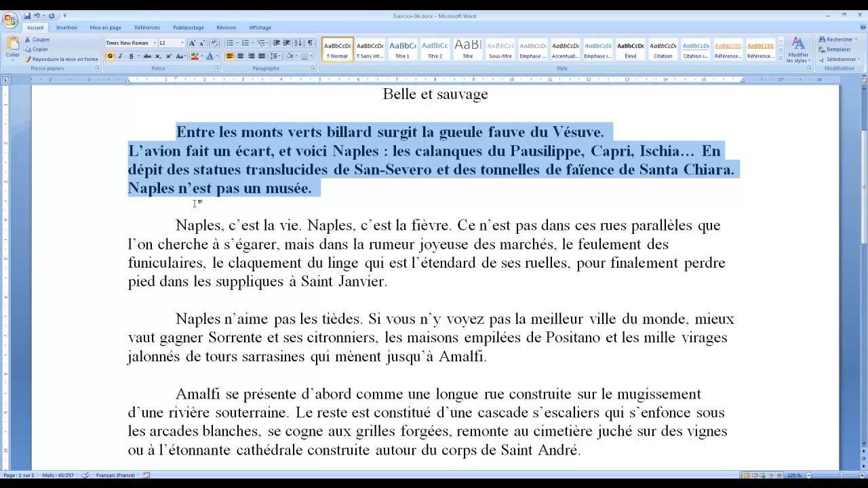
Italicize and underline the selected opening paragraphs, and save their formatting as a new quick style named Style1
{"action": "left_click", "coordinate": [120, 57]}
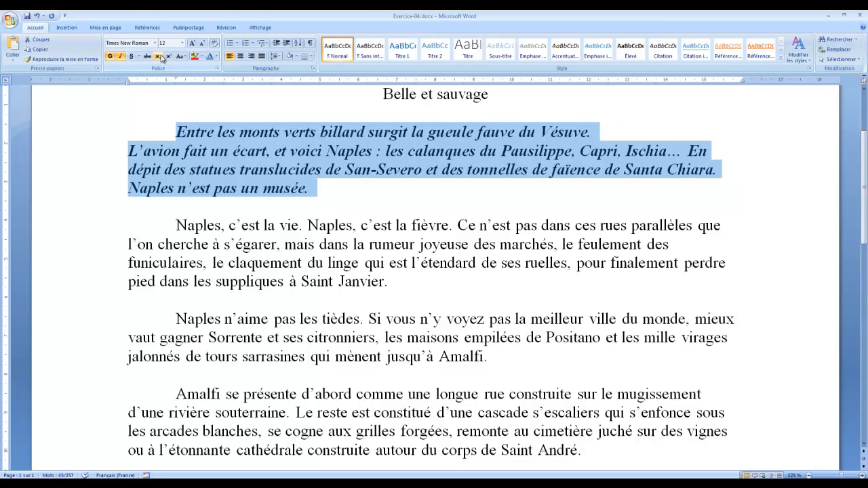
{"action": "left_click", "coordinate": [131, 57]}
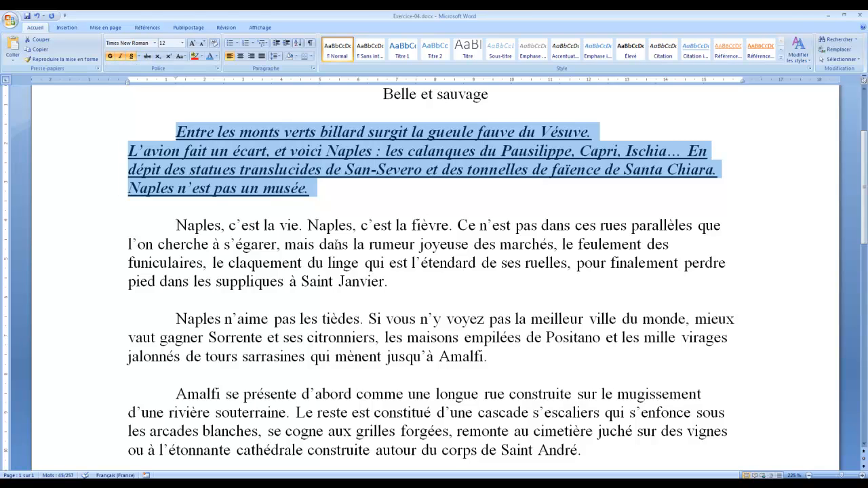
{"action": "scroll", "coordinate": [343, 219], "scroll_direction": "up", "scroll_amount": 3}
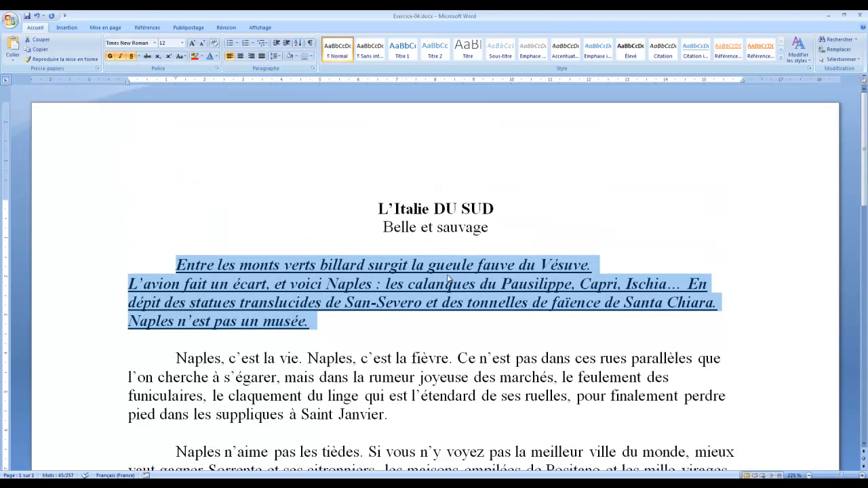
{"action": "left_click", "coordinate": [780, 60]}
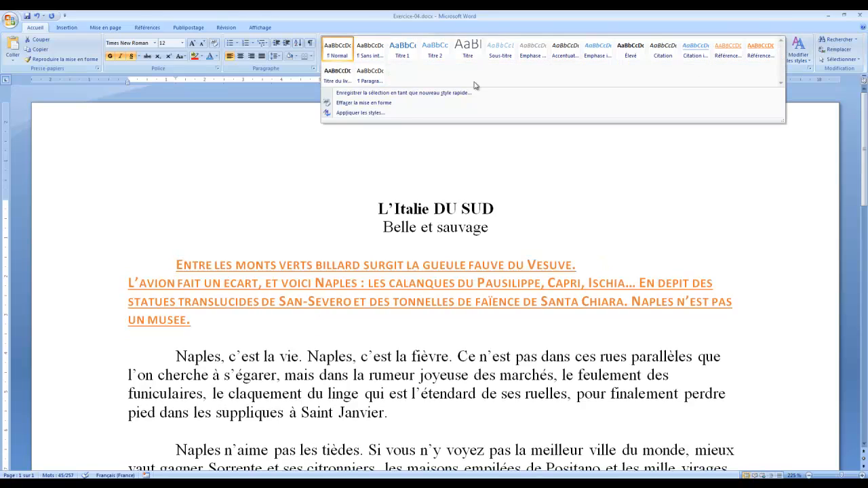
{"action": "left_click", "coordinate": [374, 94]}
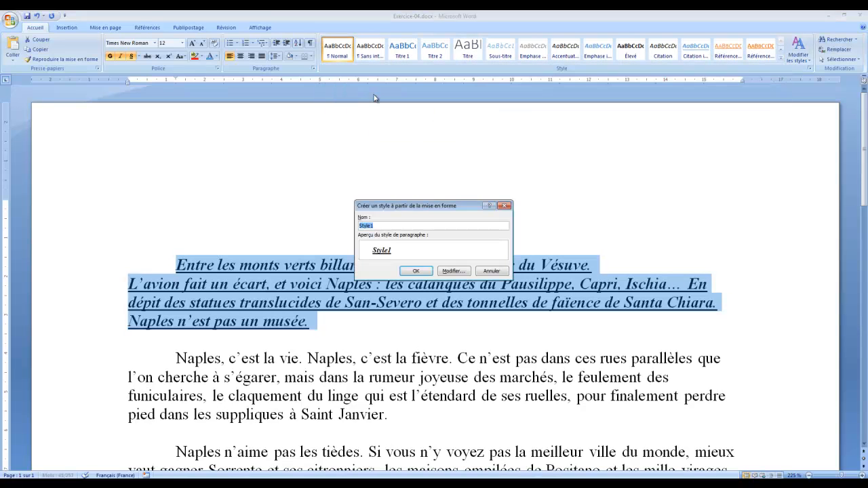
{"action": "left_click", "coordinate": [382, 227]}
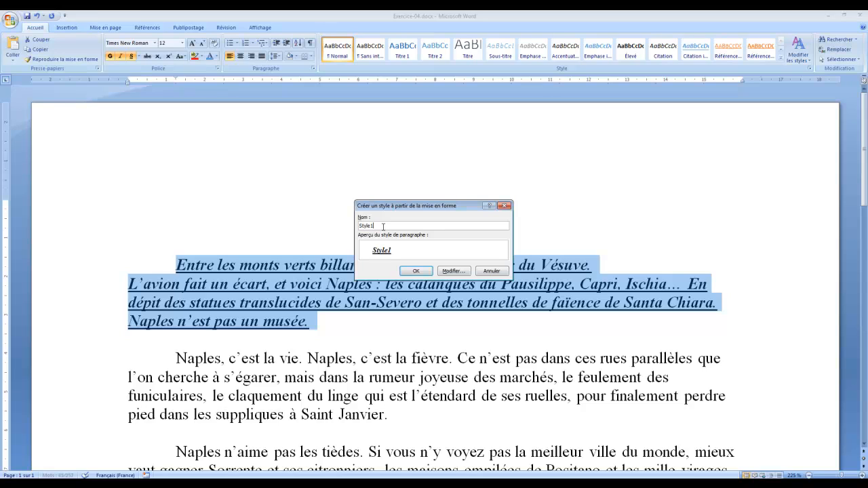
{"action": "left_click", "coordinate": [416, 271]}
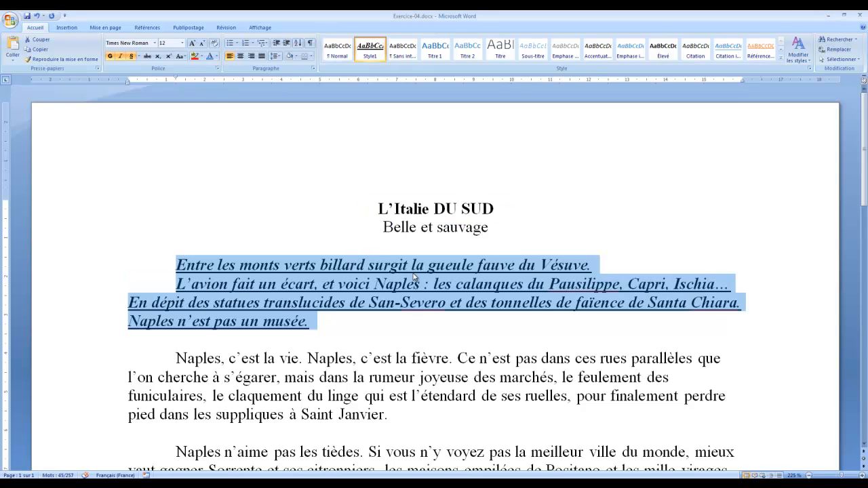
Apply the Majuscules font effect to the paragraph beginning "Naples, c'est la vie"
{"action": "triple_click", "coordinate": [358, 388]}
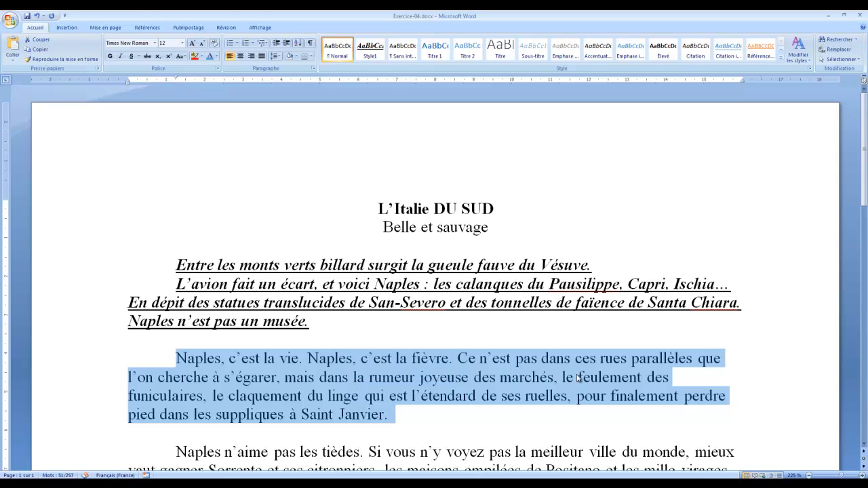
{"action": "right_click", "coordinate": [343, 381]}
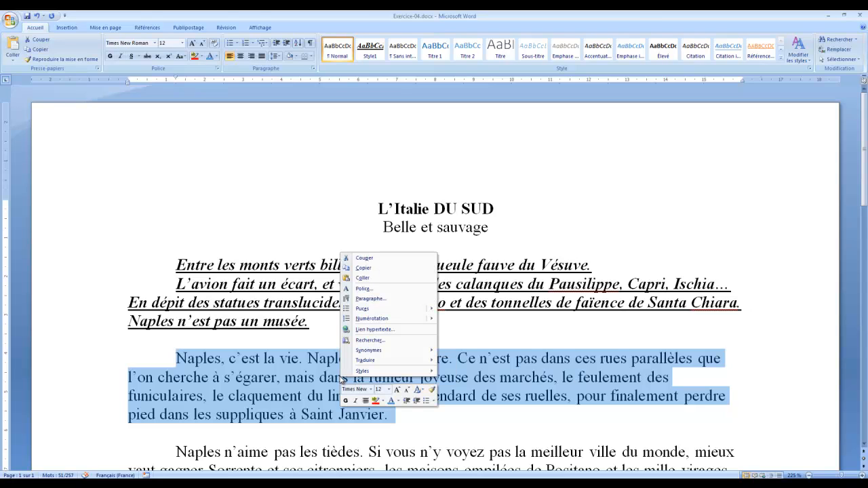
{"action": "left_click", "coordinate": [223, 374]}
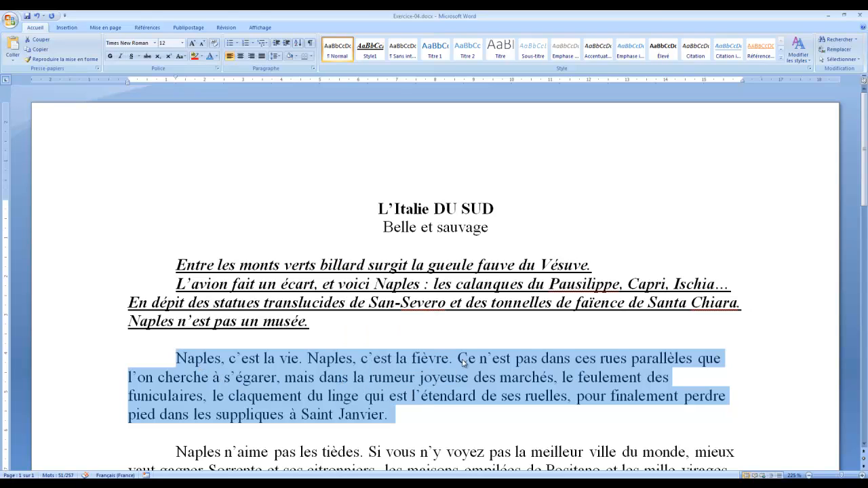
{"action": "right_click", "coordinate": [369, 384]}
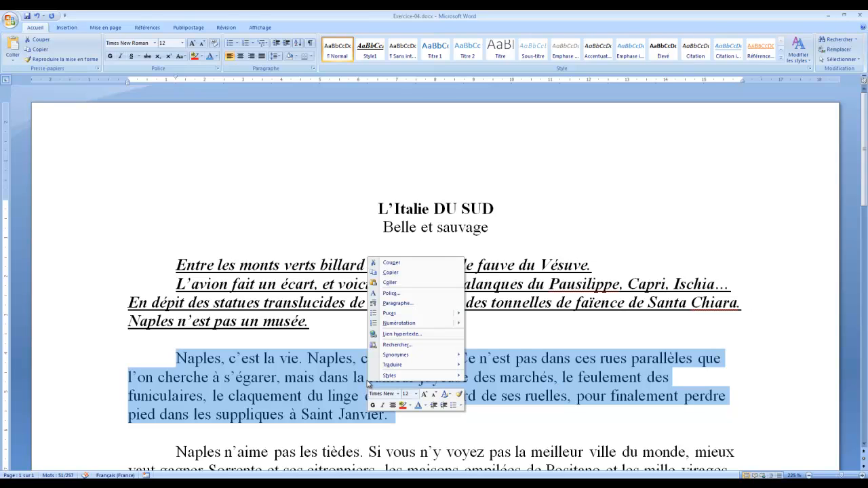
{"action": "left_click", "coordinate": [404, 297]}
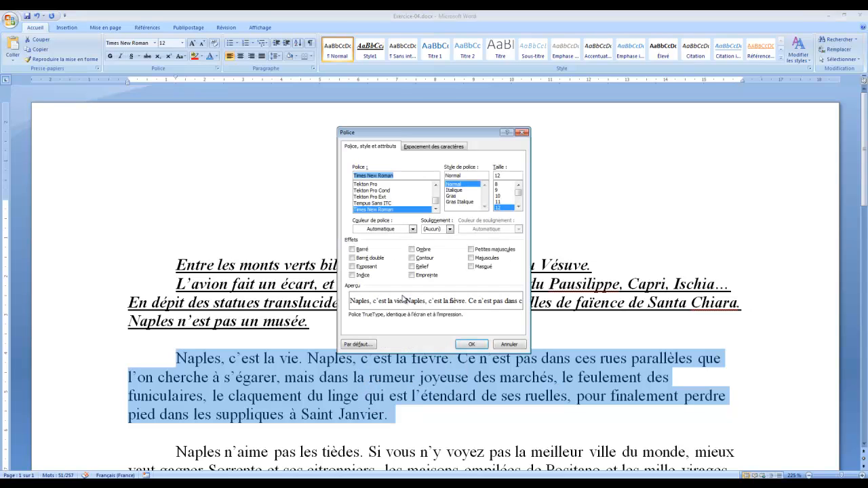
{"action": "left_click", "coordinate": [474, 260]}
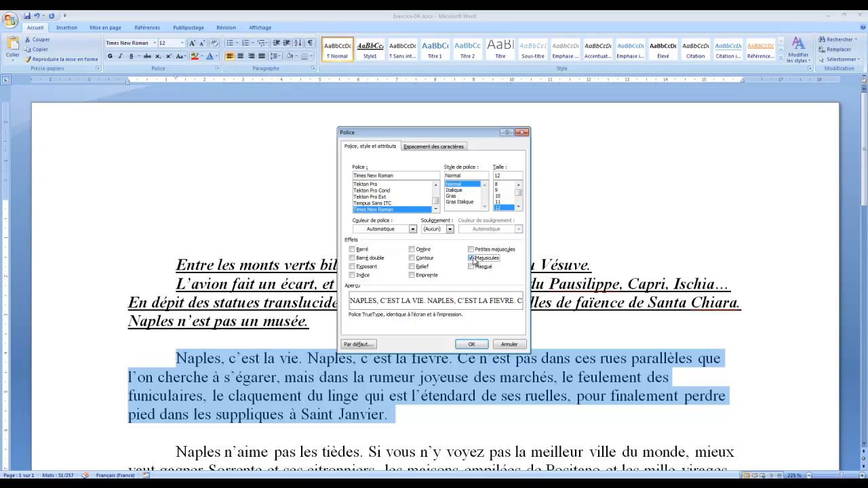
{"action": "left_click", "coordinate": [471, 344]}
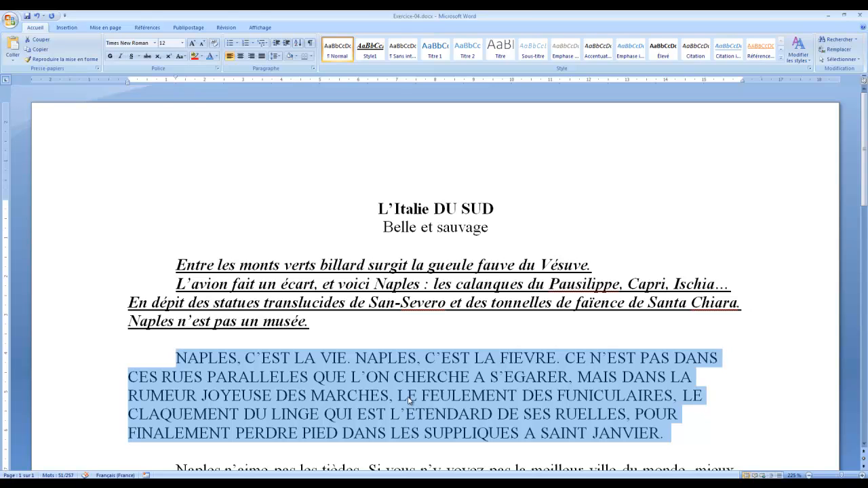
Give the all-caps "Naples, c'est la vie" paragraph a double underline in the font settings
{"action": "right_click", "coordinate": [362, 370]}
{"action": "left_click", "coordinate": [385, 280]}
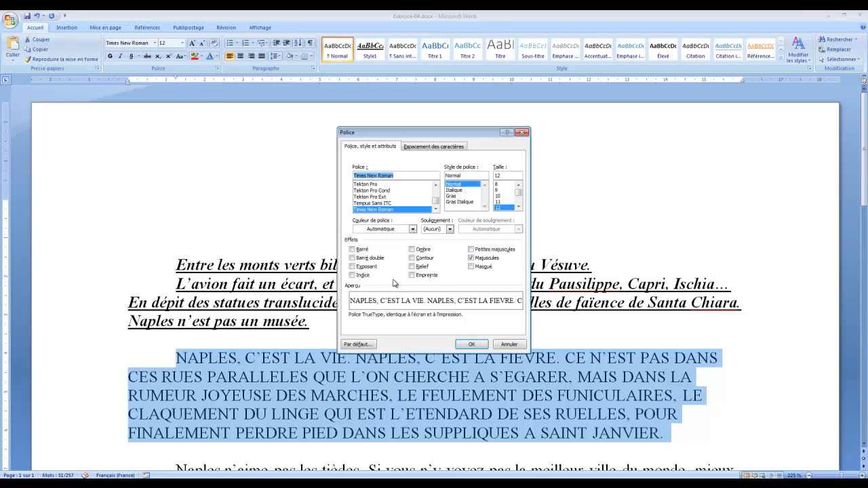
{"action": "left_click", "coordinate": [449, 229]}
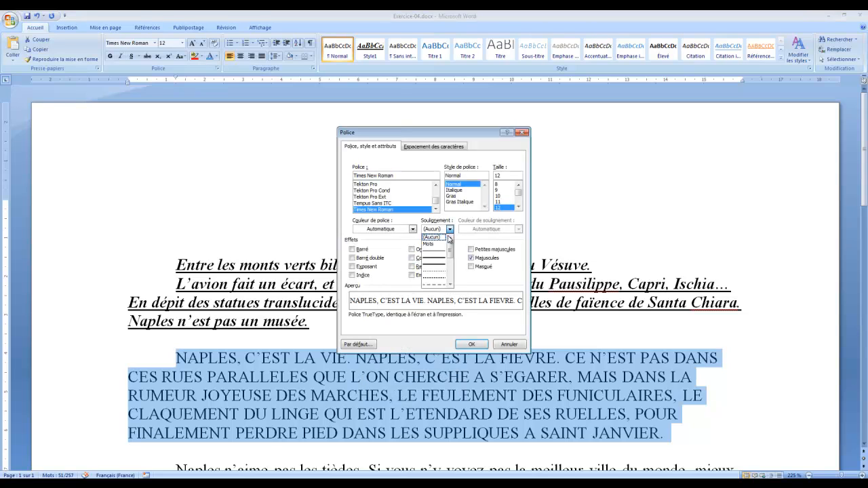
{"action": "left_click", "coordinate": [441, 260]}
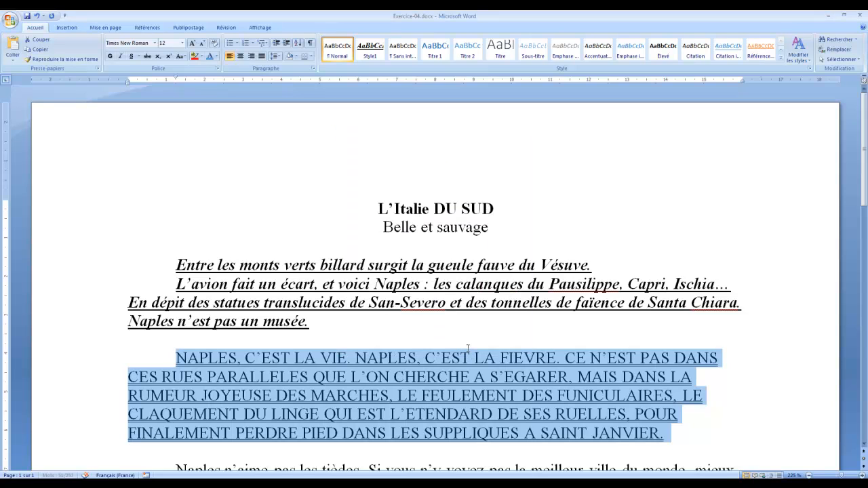
{"action": "left_click", "coordinate": [471, 346]}
Save the double-underlined capitals formatting as a new quick style named Style2
{"action": "left_click", "coordinate": [781, 60]}
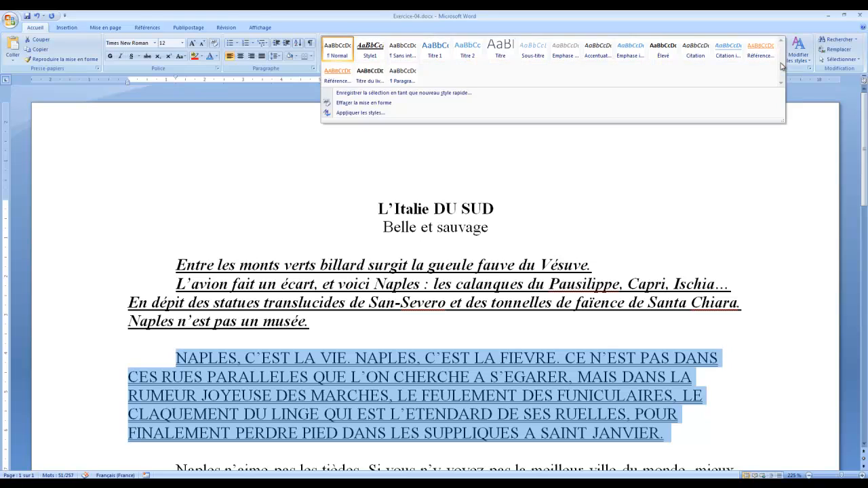
{"action": "left_click", "coordinate": [381, 95]}
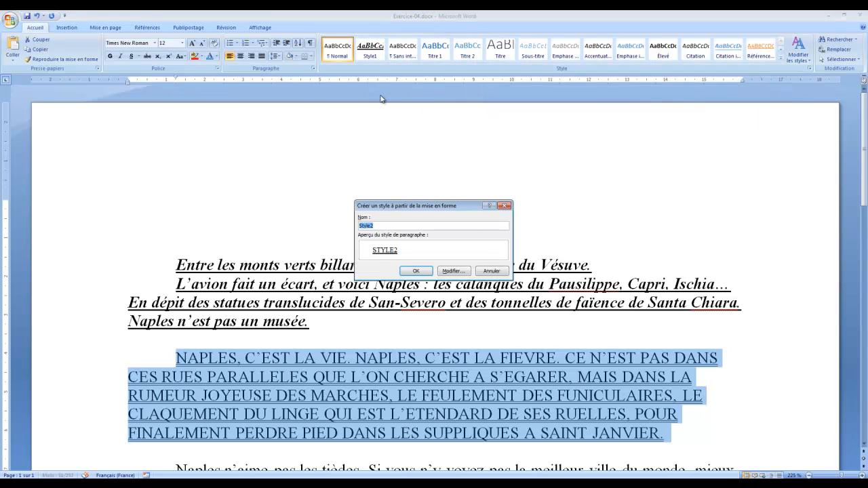
{"action": "left_click", "coordinate": [415, 271]}
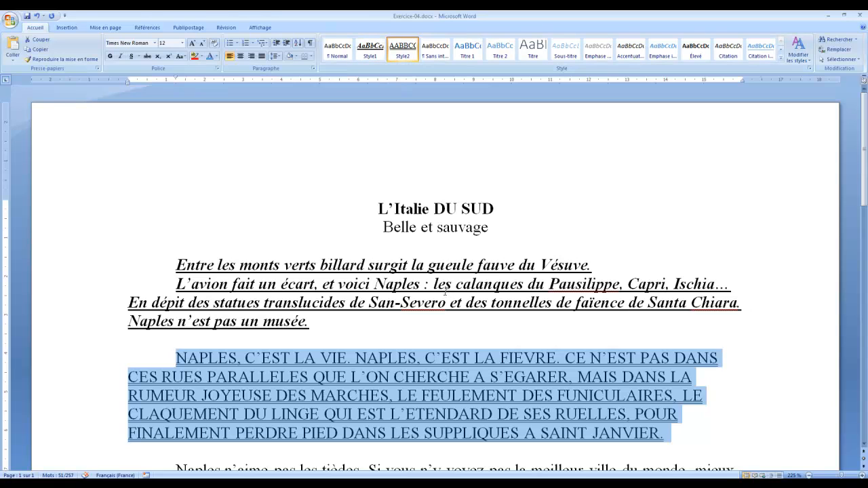
Make the "Naples n'aime pas les tièdes" paragraph bold and underlined, and save its formatting as a new quick style named Style3
{"action": "scroll", "coordinate": [400, 383], "scroll_direction": "down", "scroll_amount": 4}
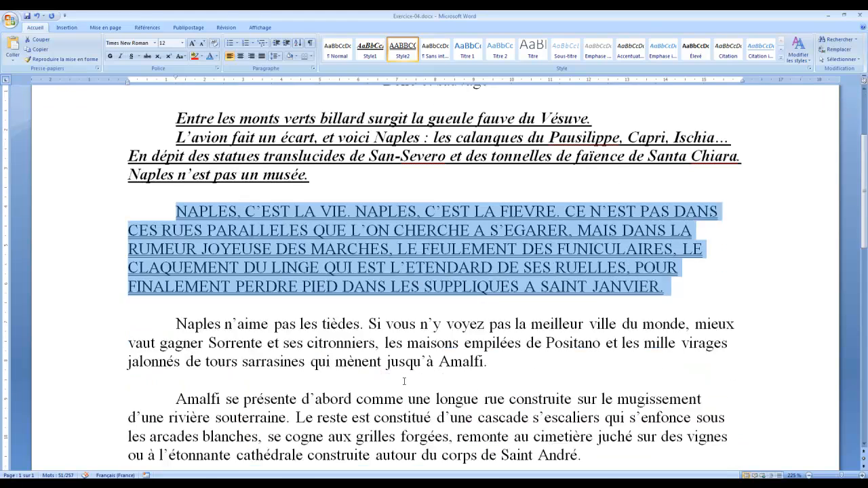
{"action": "triple_click", "coordinate": [380, 288]}
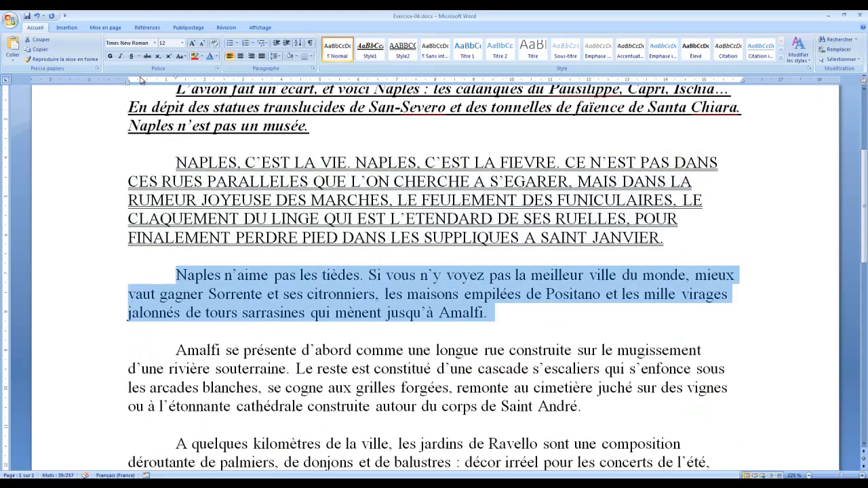
{"action": "left_click", "coordinate": [110, 57]}
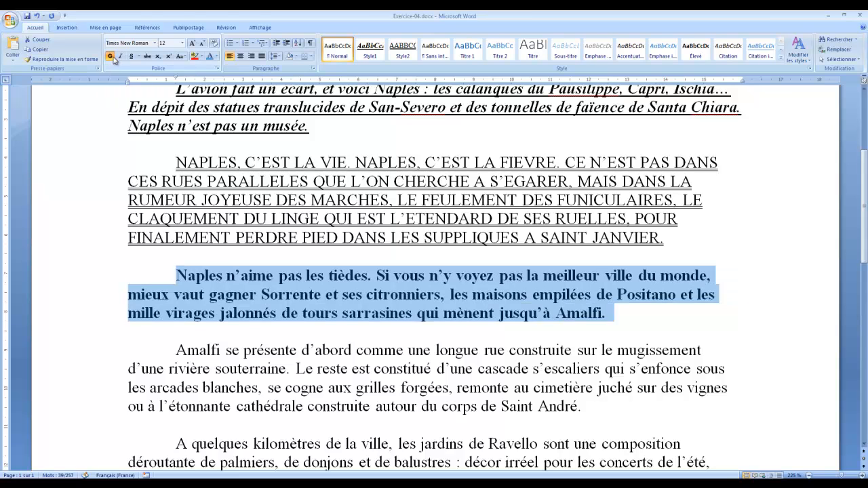
{"action": "left_click", "coordinate": [132, 59]}
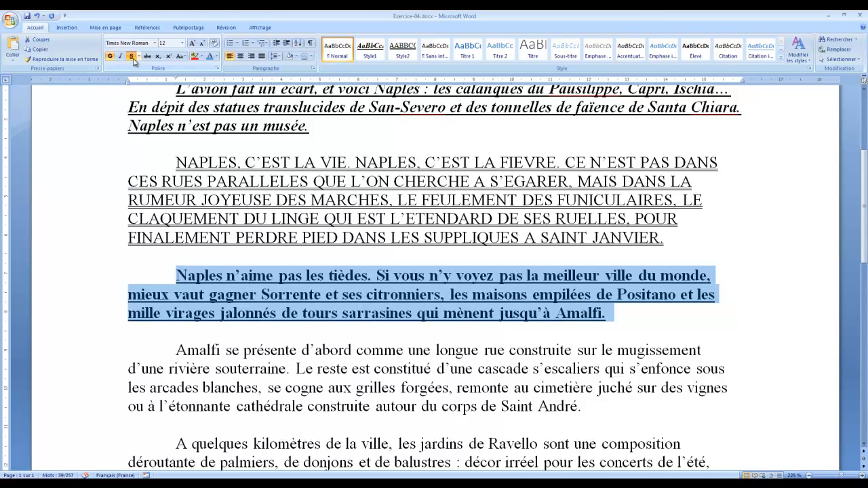
{"action": "left_click", "coordinate": [783, 59]}
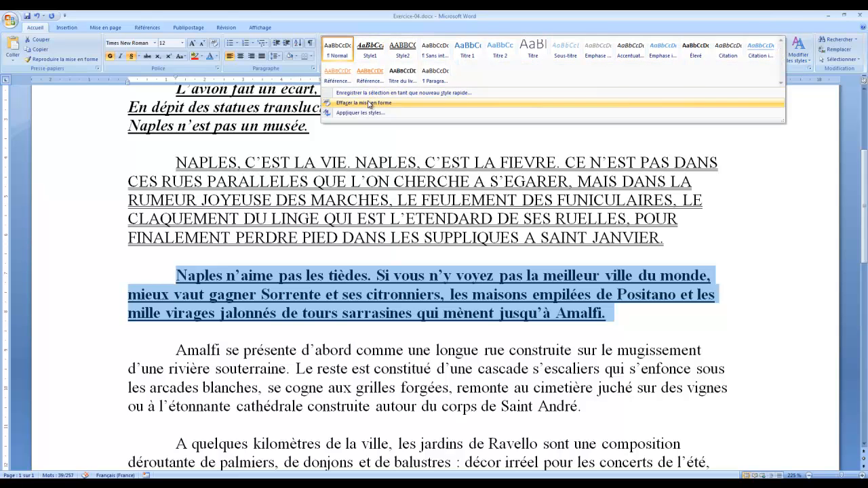
{"action": "left_click", "coordinate": [366, 93]}
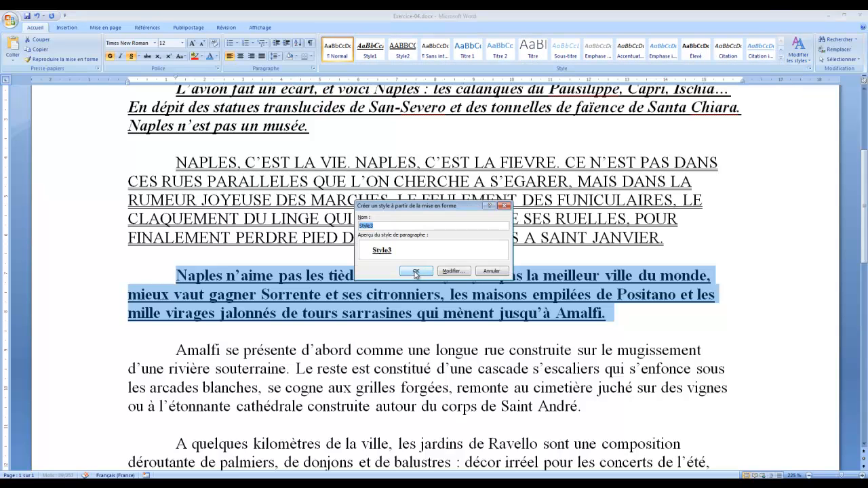
{"action": "left_click", "coordinate": [416, 274]}
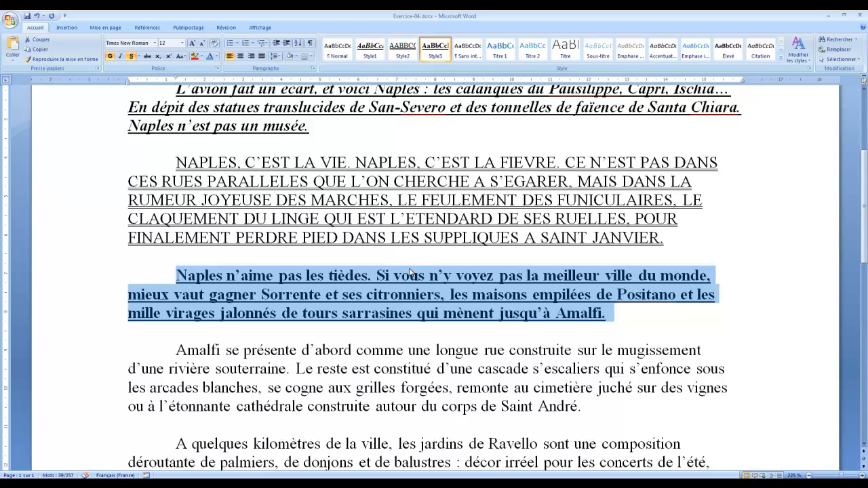
Examine the new styles in the full styles list, and check which style each formatted paragraph uses
{"action": "triple_click", "coordinate": [367, 369]}
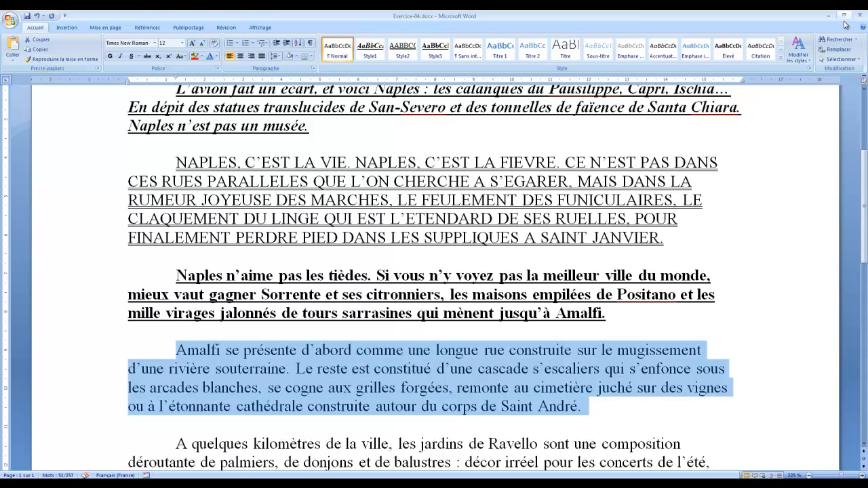
{"action": "left_click", "coordinate": [809, 69]}
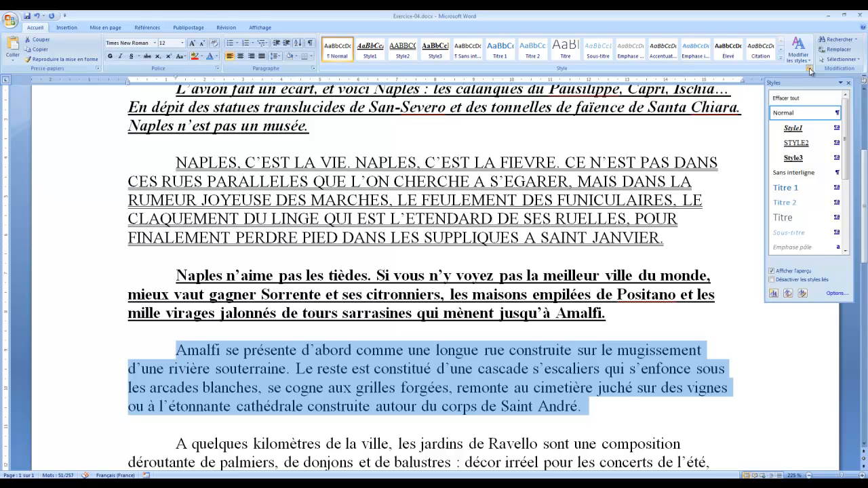
{"action": "left_click", "coordinate": [809, 69]}
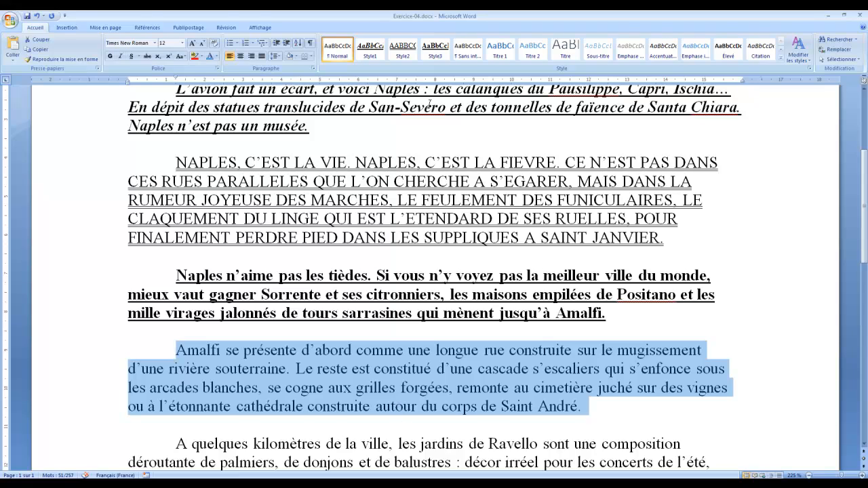
{"action": "left_click", "coordinate": [430, 103]}
{"action": "scroll", "coordinate": [414, 136], "scroll_direction": "up", "scroll_amount": 4}
{"action": "left_click", "coordinate": [379, 377]}
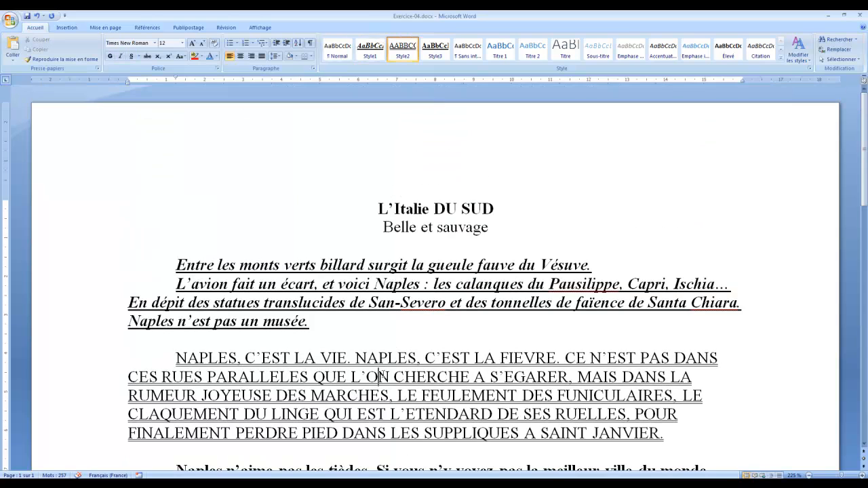
{"action": "scroll", "coordinate": [383, 376], "scroll_direction": "down", "scroll_amount": 4}
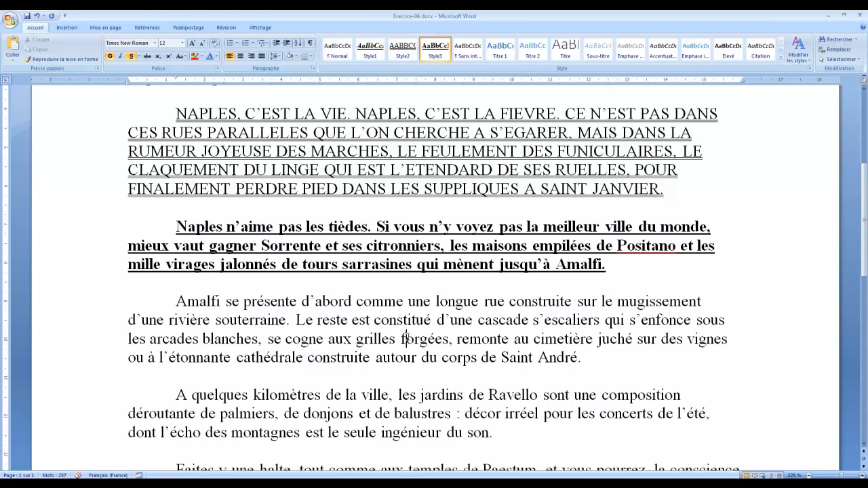
Format the "Amalfi se présente" paragraph as italic all-caps text in the font settings
{"action": "triple_click", "coordinate": [408, 339]}
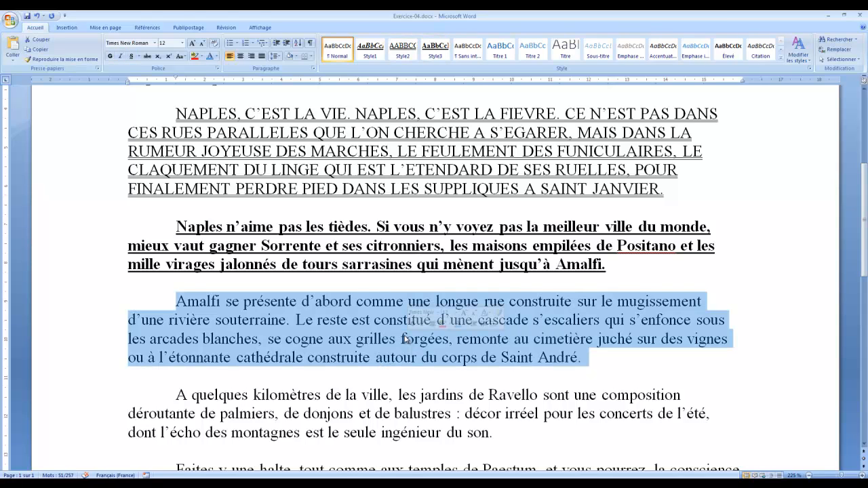
{"action": "right_click", "coordinate": [404, 328]}
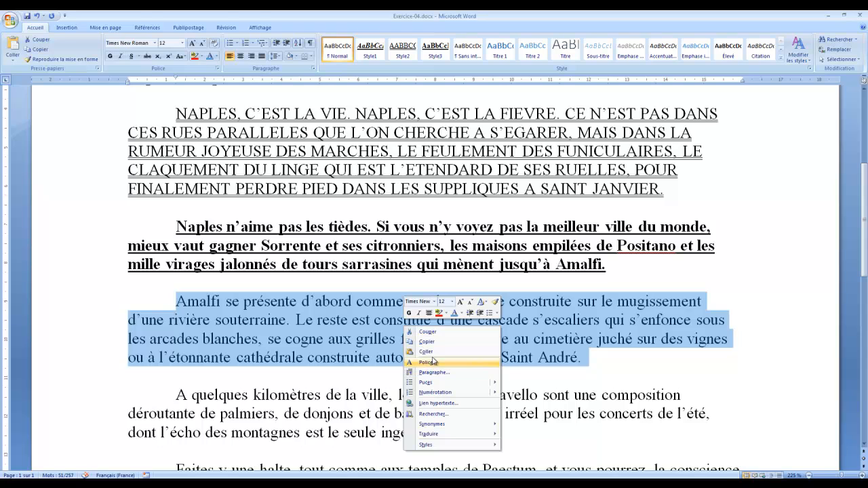
{"action": "left_click", "coordinate": [433, 363]}
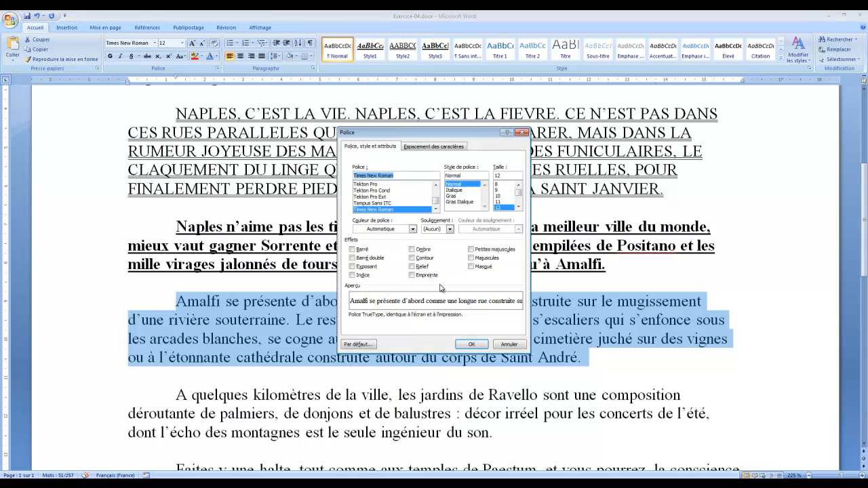
{"action": "left_click", "coordinate": [472, 258]}
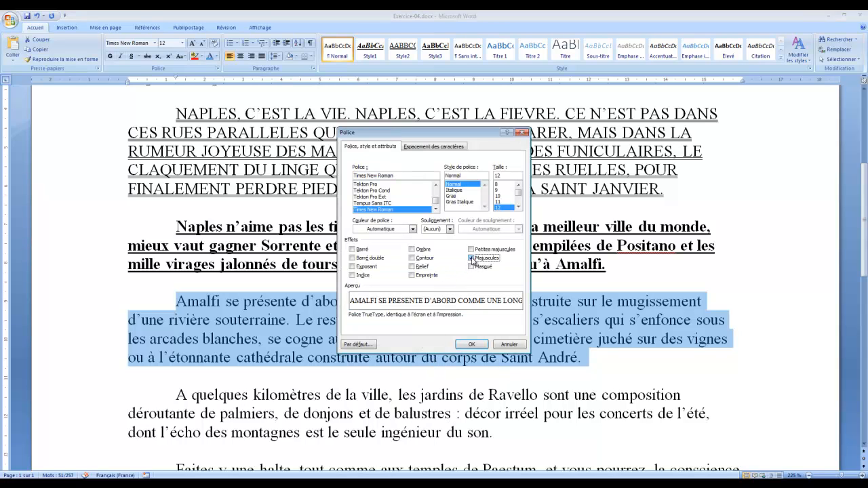
{"action": "left_click", "coordinate": [453, 189]}
{"action": "left_click", "coordinate": [468, 345]}
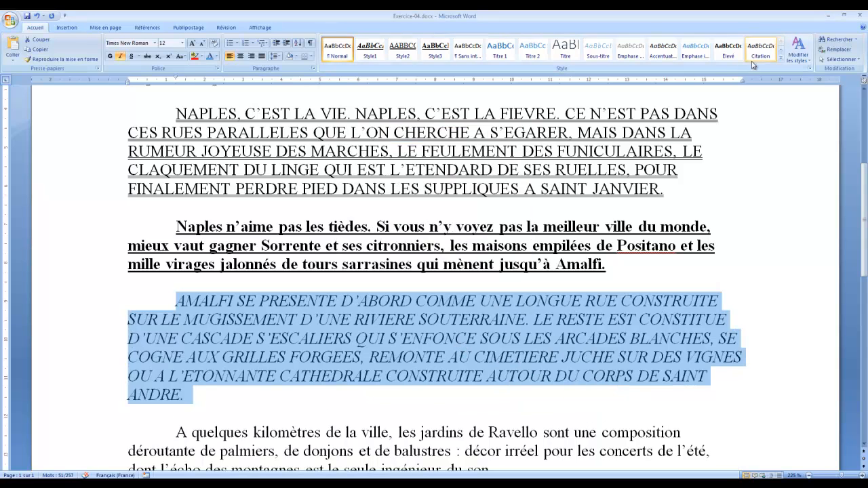
Save the italic capitals formatting of the Amalfi paragraph as a new quick style named Style4
{"action": "left_click", "coordinate": [781, 60]}
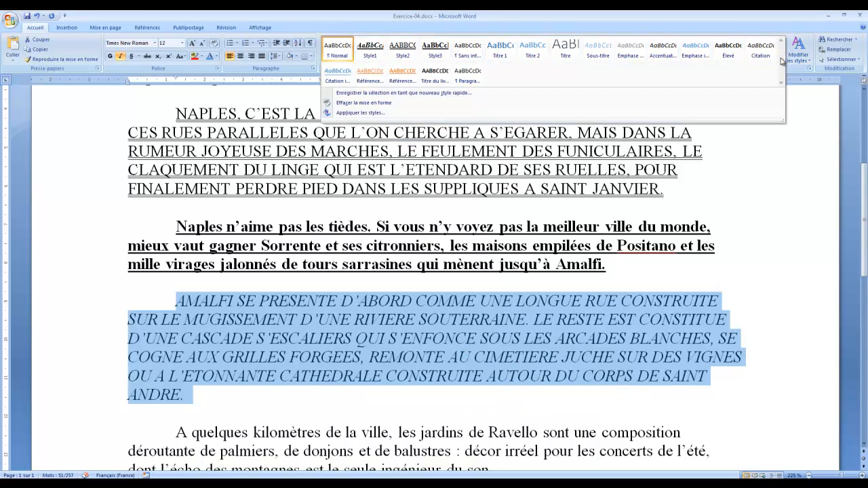
{"action": "left_click", "coordinate": [415, 94]}
{"action": "left_click", "coordinate": [414, 271]}
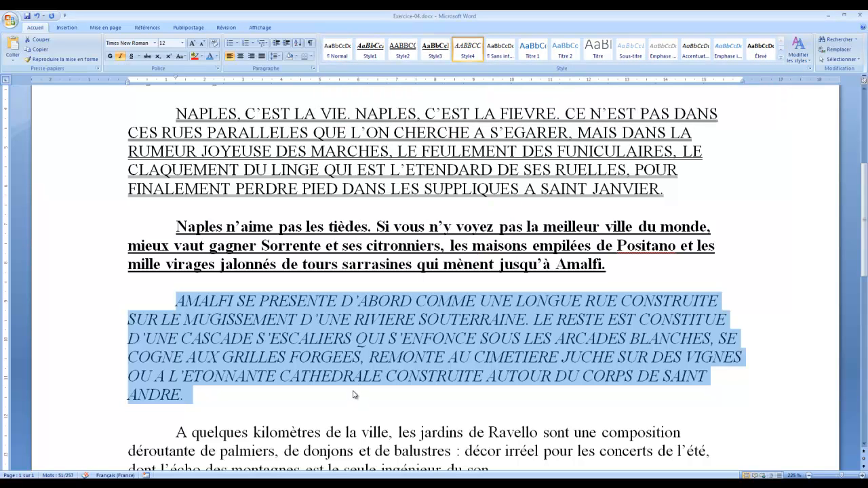
Make the "A quelques kilomètres de la ville" paragraph bold and struck through, and save its formatting as a new quick style named Style5
{"action": "scroll", "coordinate": [363, 400], "scroll_direction": "down", "scroll_amount": 3}
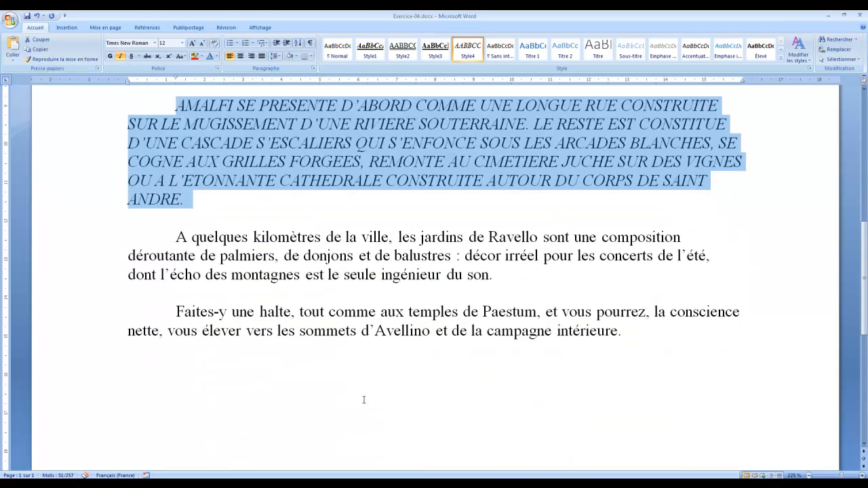
{"action": "triple_click", "coordinate": [372, 269]}
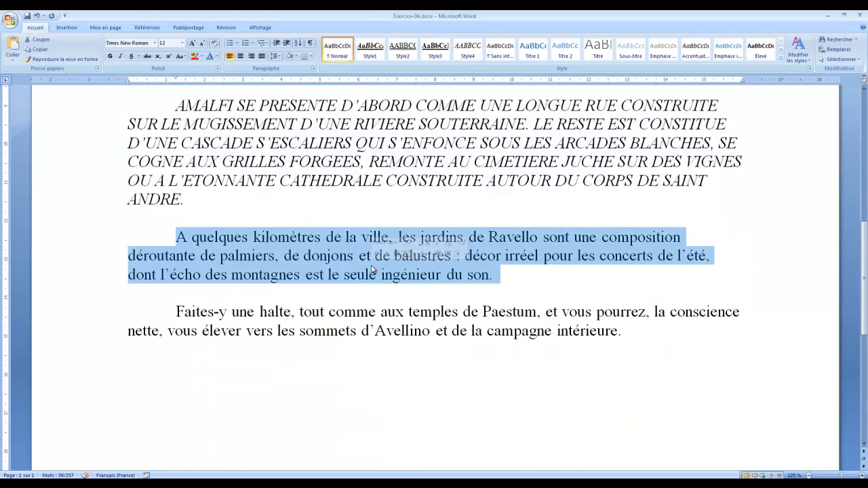
{"action": "left_click", "coordinate": [110, 56]}
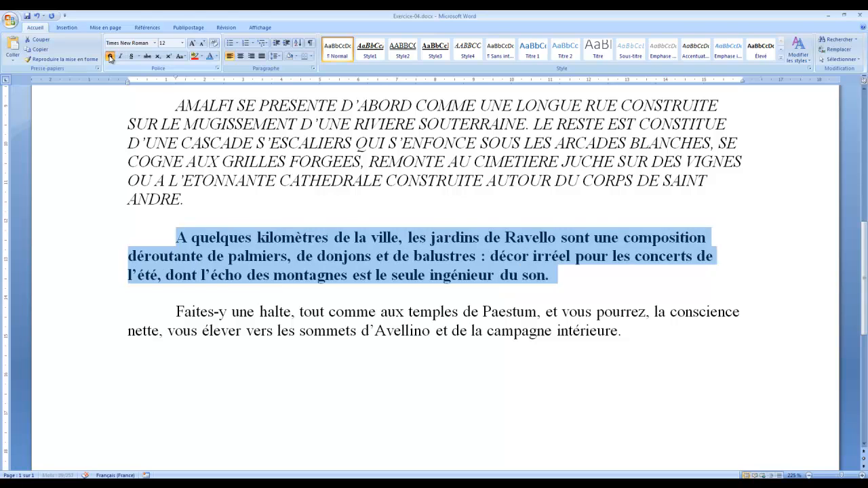
{"action": "left_click", "coordinate": [147, 57]}
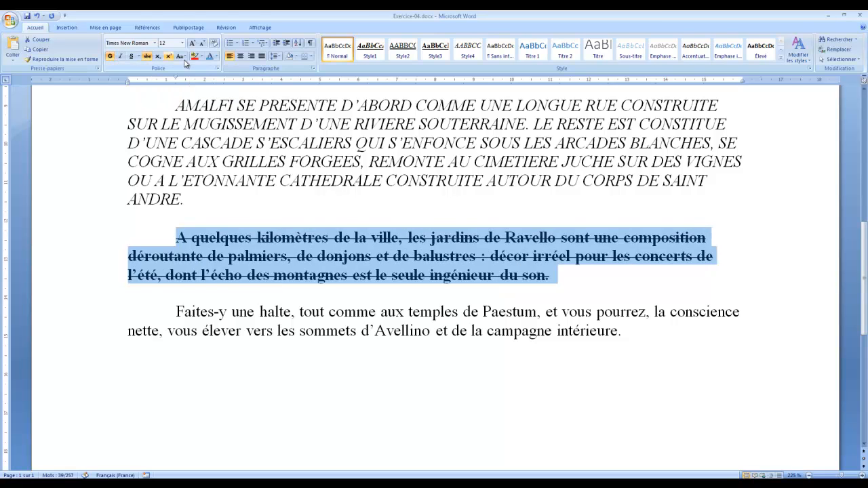
{"action": "left_click", "coordinate": [781, 58]}
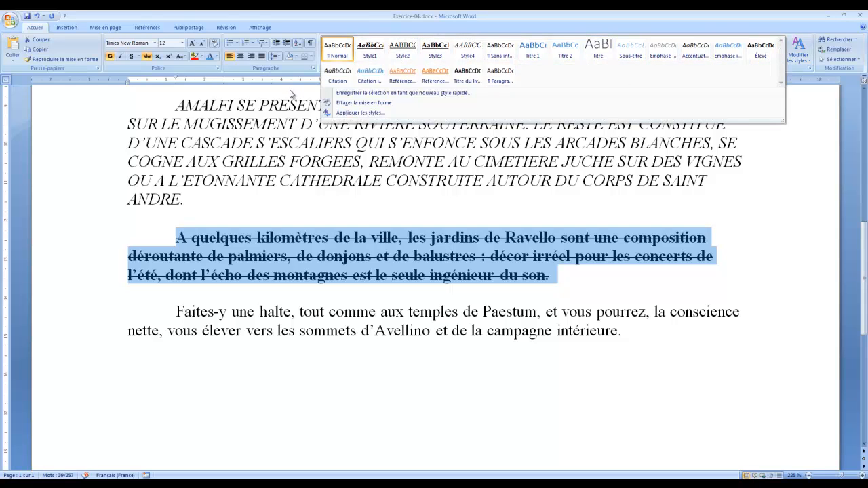
{"action": "left_click", "coordinate": [358, 97]}
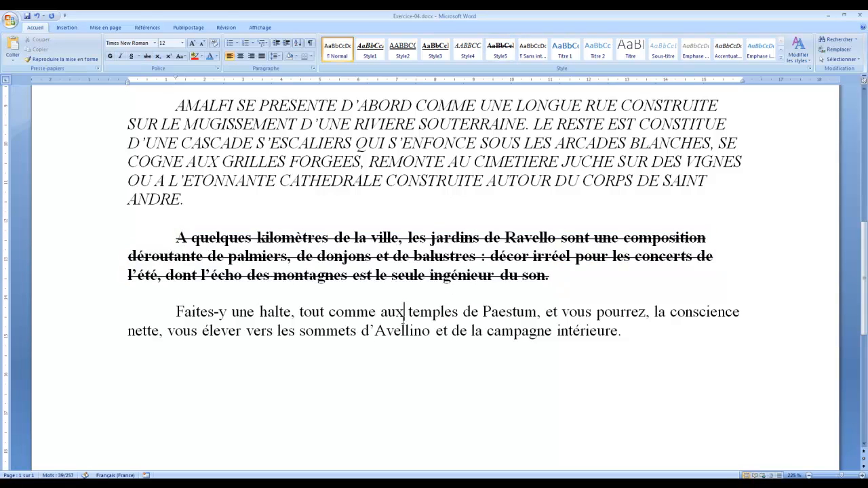
Format the "Faites-y une halte" paragraph as bold, all-caps text with a single strikethrough in the font settings
{"action": "triple_click", "coordinate": [403, 319]}
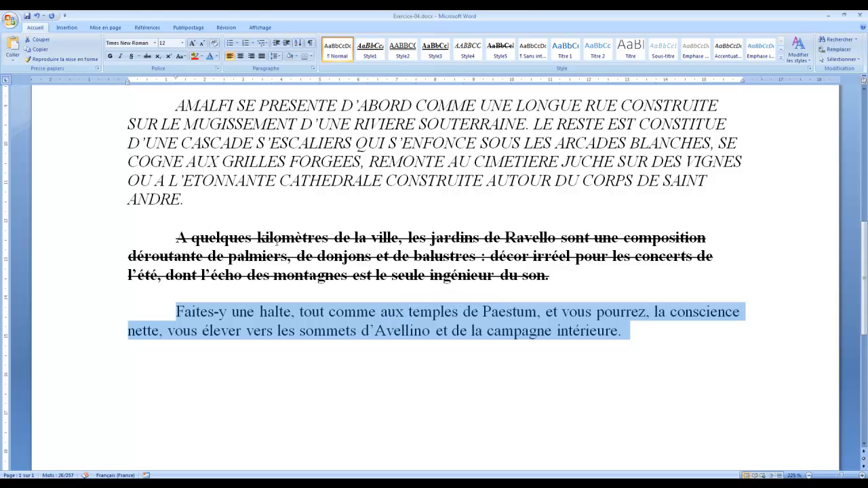
{"action": "right_click", "coordinate": [389, 322]}
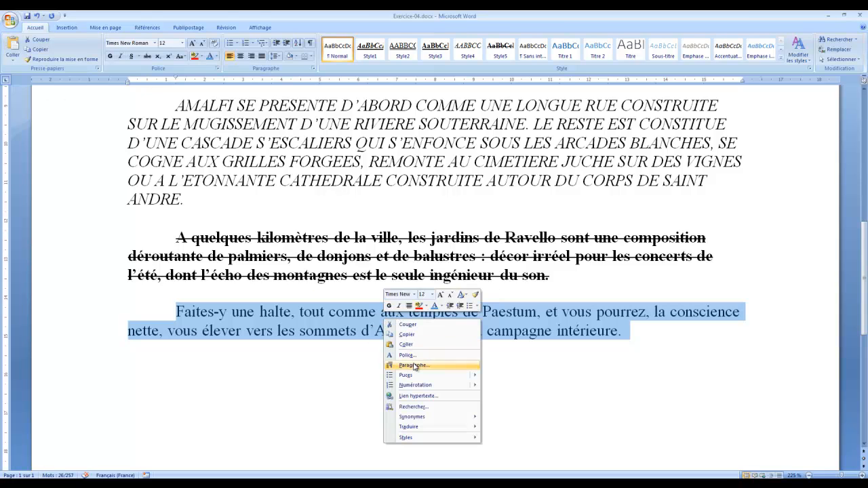
{"action": "left_click", "coordinate": [418, 358]}
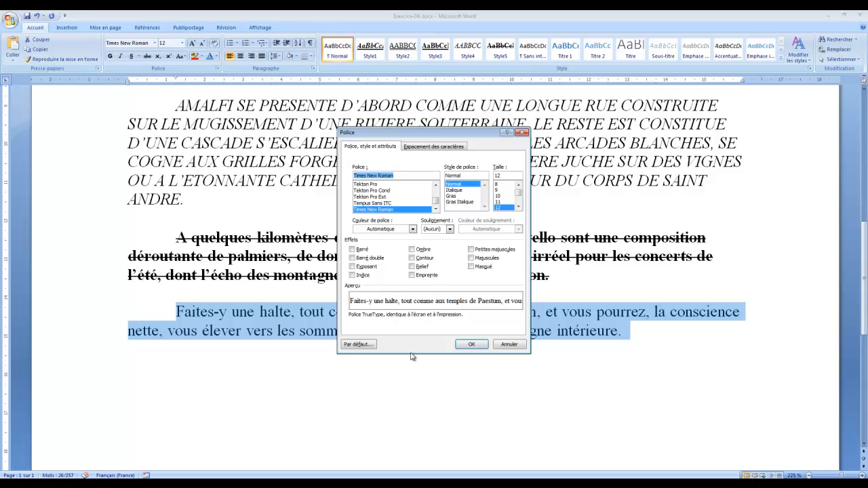
{"action": "left_click", "coordinate": [453, 196]}
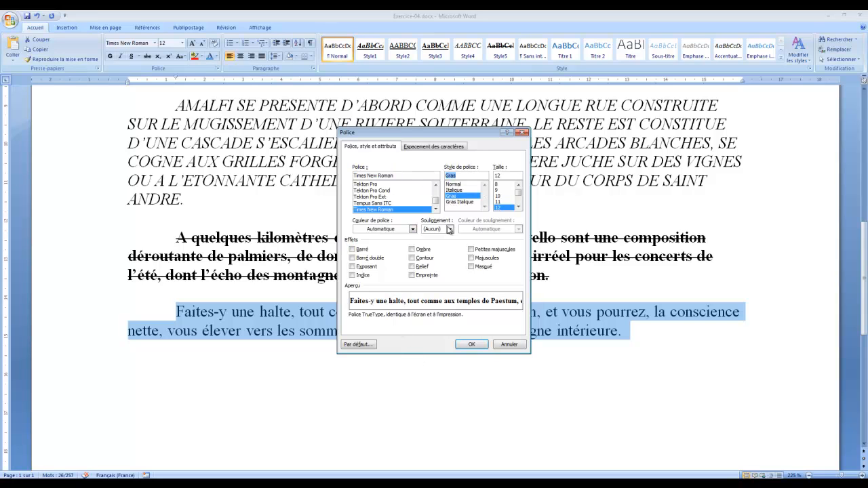
{"action": "left_click", "coordinate": [473, 259]}
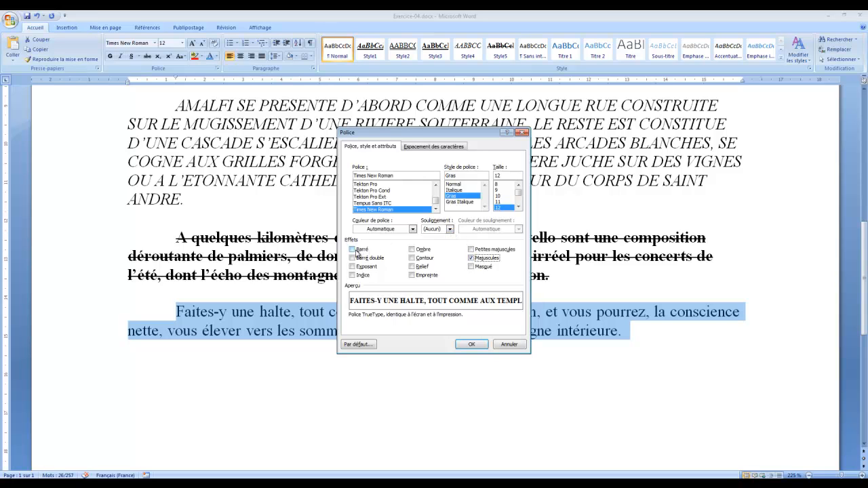
{"action": "left_click", "coordinate": [353, 250]}
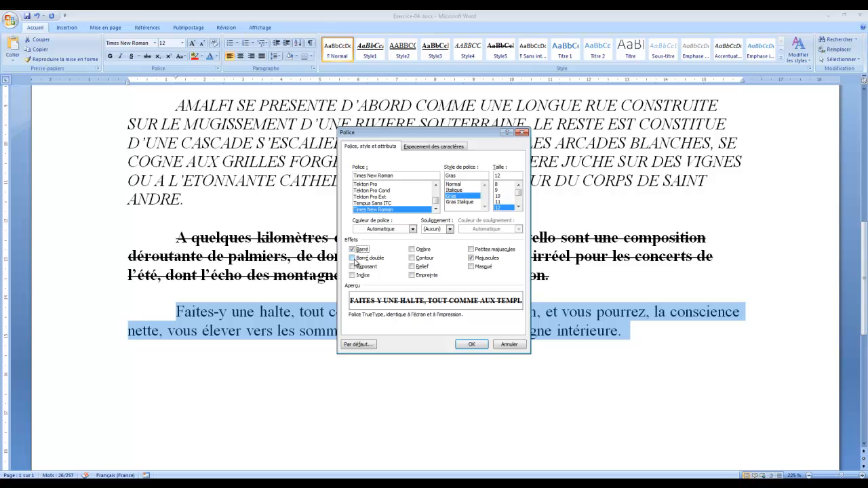
{"action": "left_click", "coordinate": [352, 259]}
{"action": "left_click", "coordinate": [355, 261]}
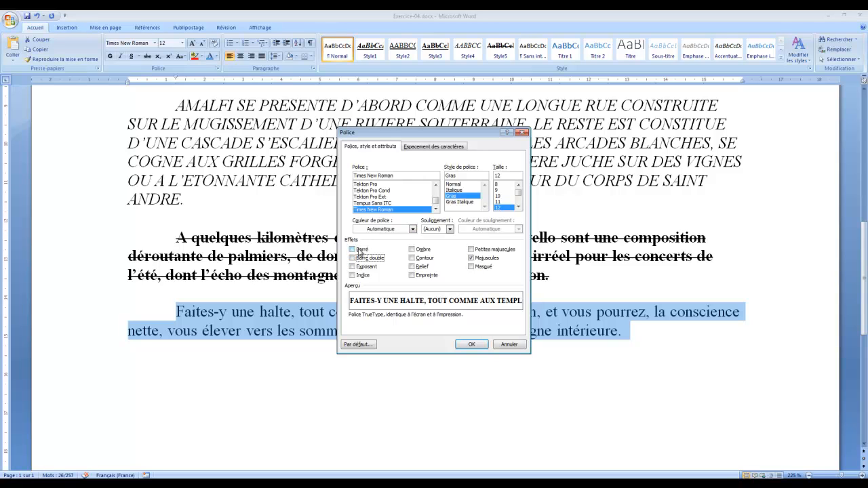
{"action": "left_click", "coordinate": [358, 251]}
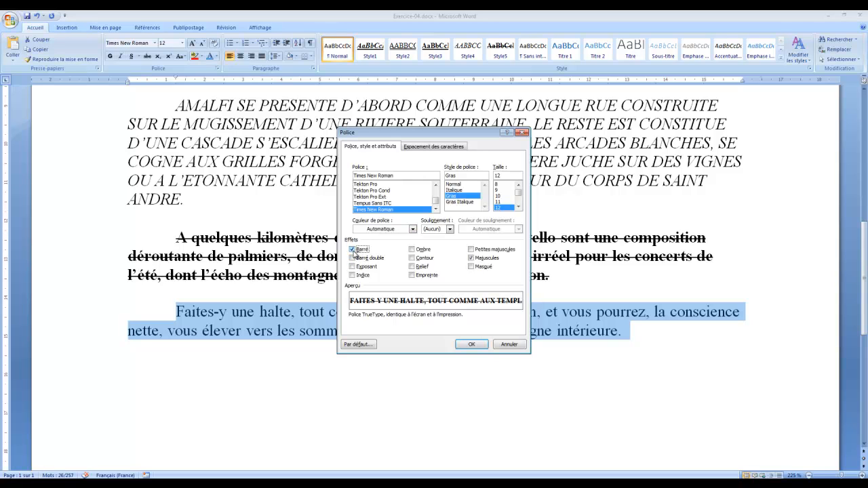
{"action": "left_click", "coordinate": [472, 345]}
Save the bold struck-through capitals formatting as a new quick style named Style6
{"action": "left_click", "coordinate": [781, 60]}
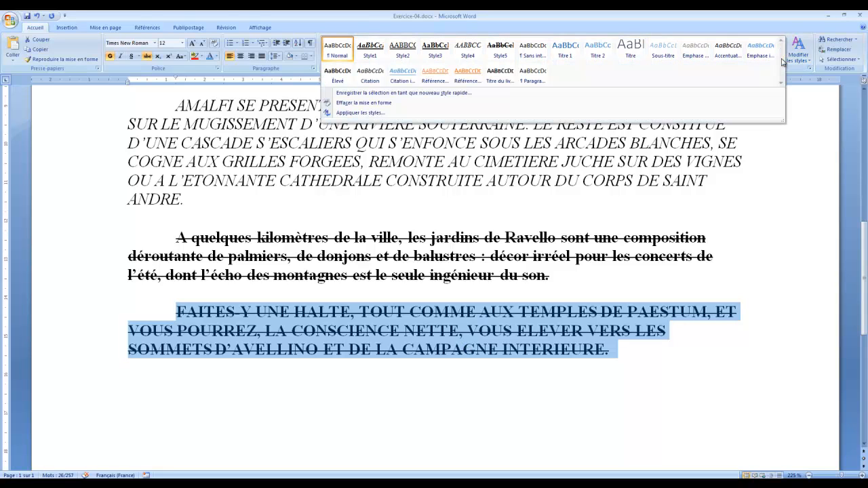
{"action": "left_click", "coordinate": [371, 94]}
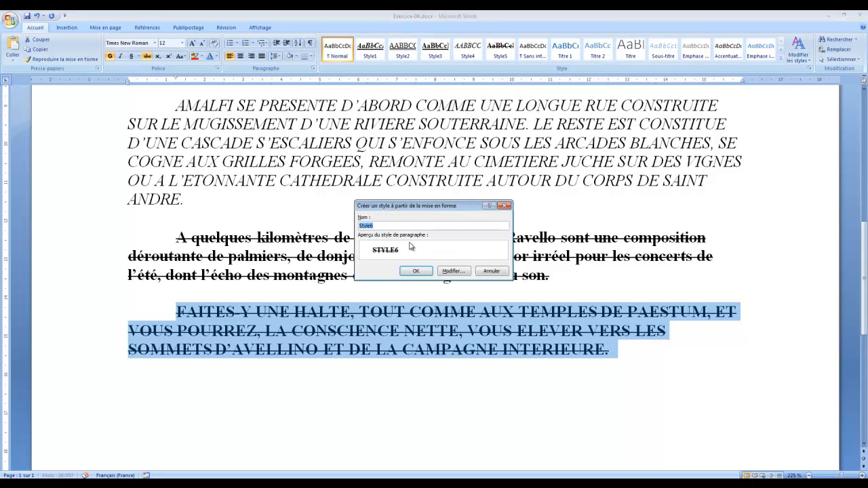
{"action": "left_click", "coordinate": [416, 272]}
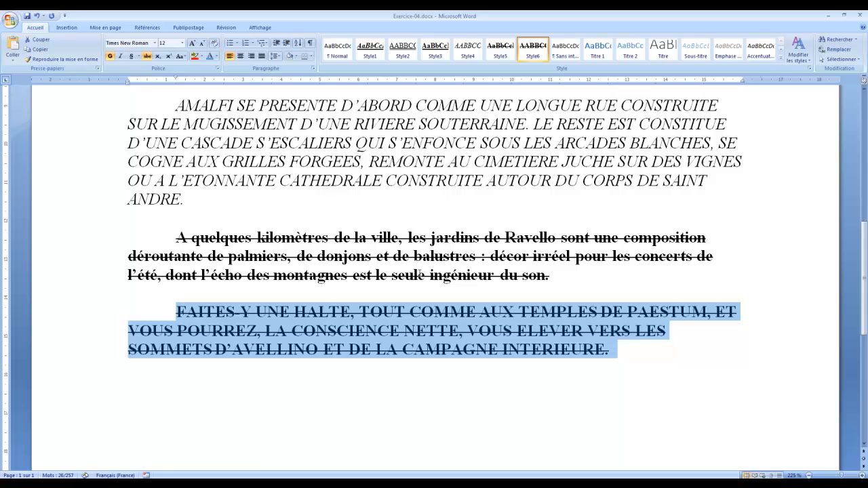
Undo the paragraph formatting and style creations step by step, back to before Style2 was created
{"action": "left_click", "coordinate": [627, 356]}
{"action": "left_click_drag", "start_coordinate": [617, 351], "coordinate": [156, 264]}
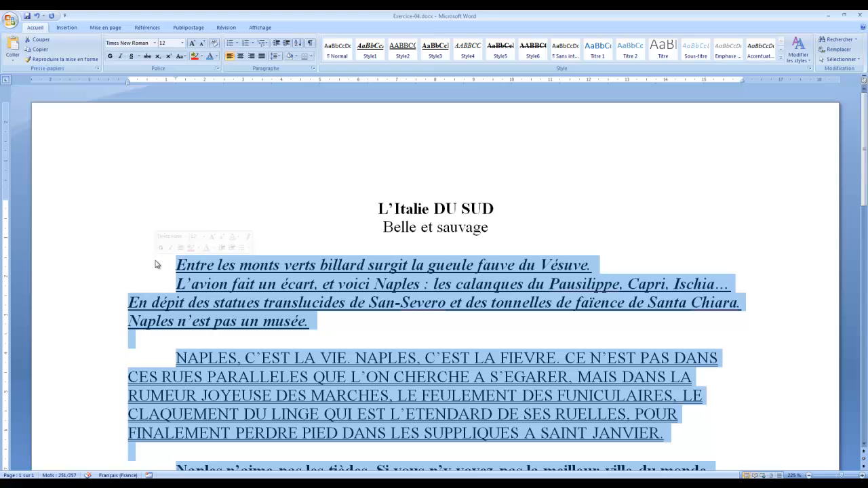
{"action": "left_click", "coordinate": [35, 15]}
{"action": "left_click", "coordinate": [36, 15]}
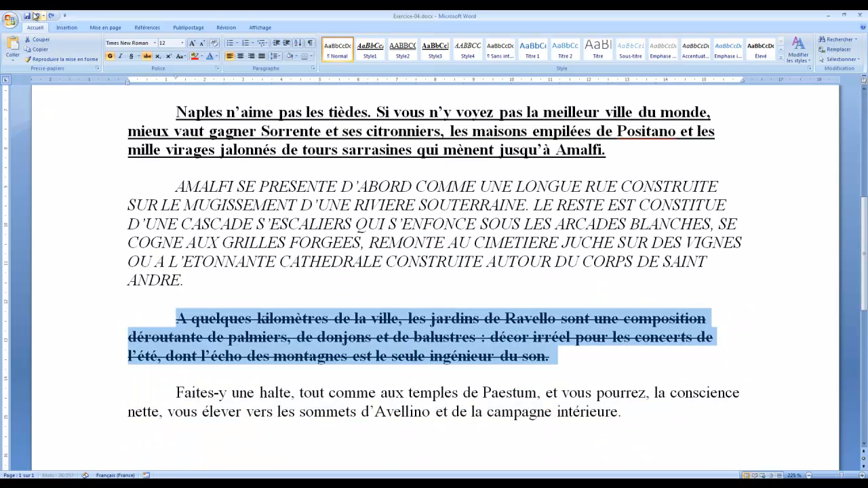
{"action": "left_click", "coordinate": [35, 15]}
{"action": "left_click", "coordinate": [35, 15]}
{"action": "left_click", "coordinate": [35, 15]}
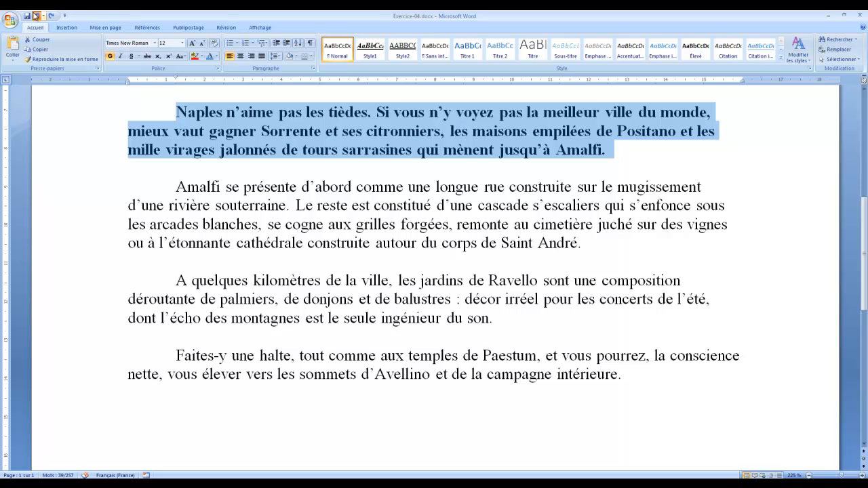
{"action": "left_click", "coordinate": [35, 15]}
{"action": "left_click", "coordinate": [35, 15]}
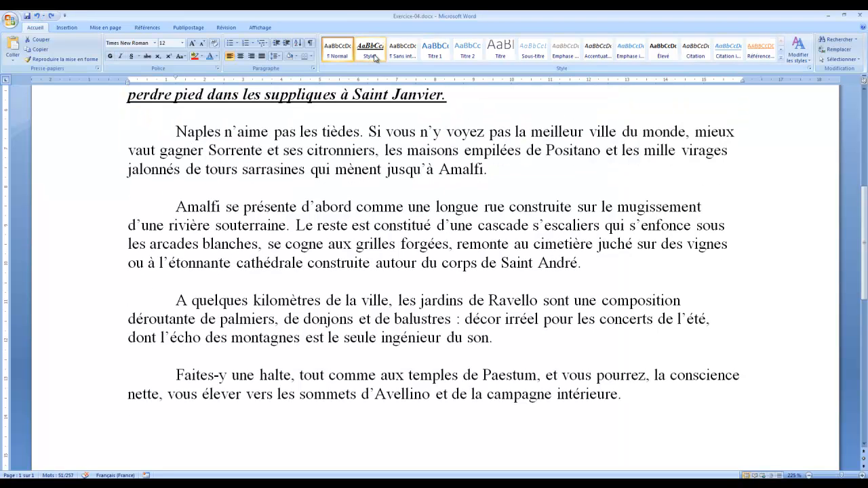
Redo the undone paragraph formatting and style creations from Style2 through Style6, without creating an additional Style7
{"action": "left_click", "coordinate": [52, 15]}
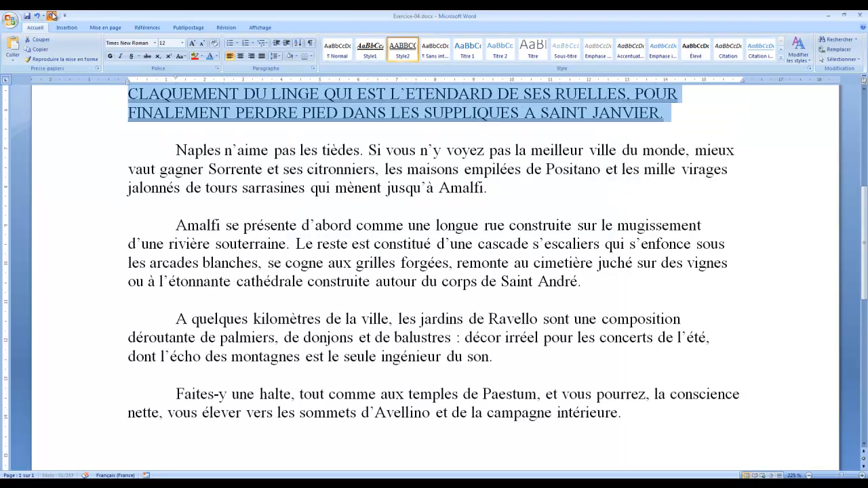
{"action": "left_click", "coordinate": [52, 15]}
{"action": "left_click", "coordinate": [51, 15]}
{"action": "left_click", "coordinate": [51, 15]}
{"action": "left_click", "coordinate": [51, 15]}
{"action": "left_click", "coordinate": [52, 15]}
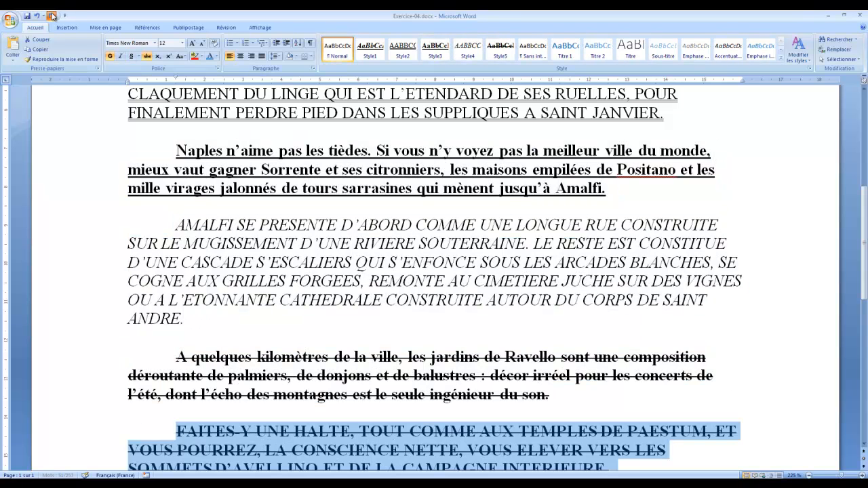
{"action": "left_click", "coordinate": [51, 14]}
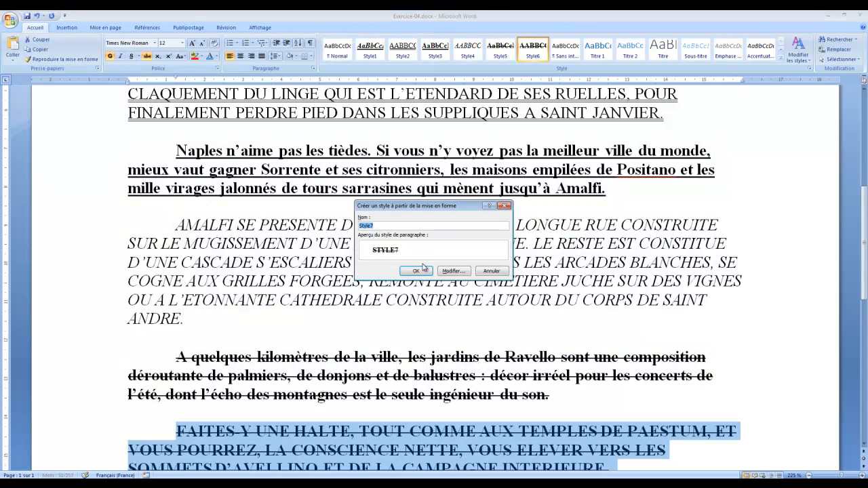
{"action": "left_click", "coordinate": [501, 272]}
Apply the Normal style to all body paragraphs, from "Entre les monts verts" through the end of the document
{"action": "scroll", "coordinate": [500, 273], "scroll_direction": "down", "scroll_amount": 2}
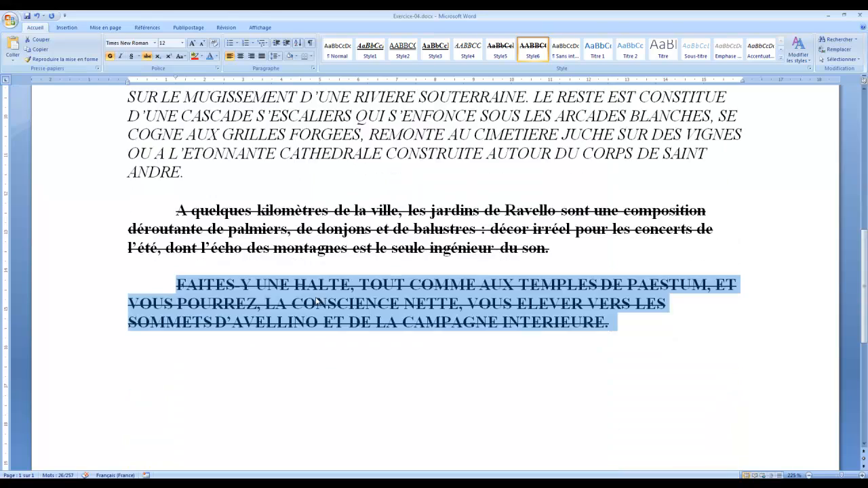
{"action": "left_click", "coordinate": [318, 288]}
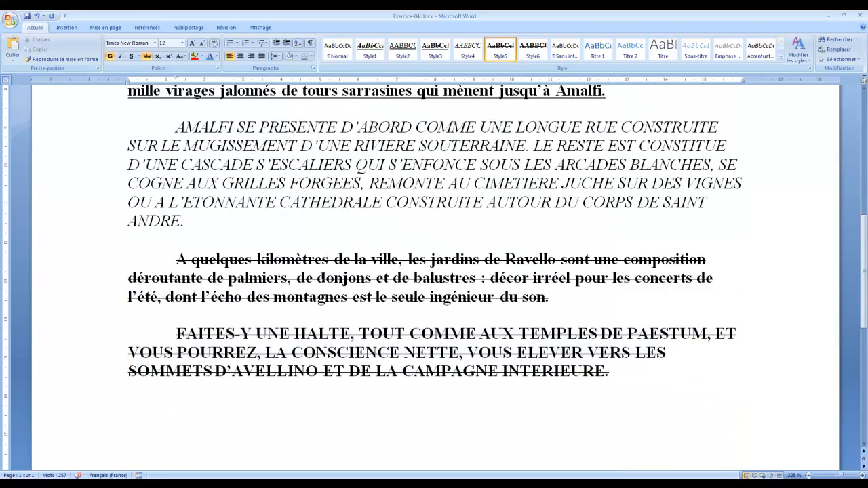
{"action": "scroll", "coordinate": [219, 350], "scroll_direction": "up", "scroll_amount": 7}
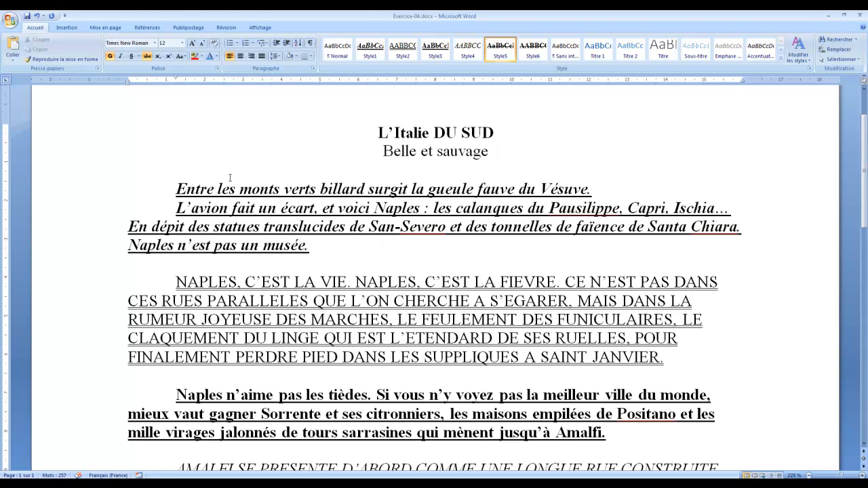
{"action": "left_click_drag", "start_coordinate": [164, 186], "coordinate": [648, 223]}
{"action": "left_click", "coordinate": [337, 49]}
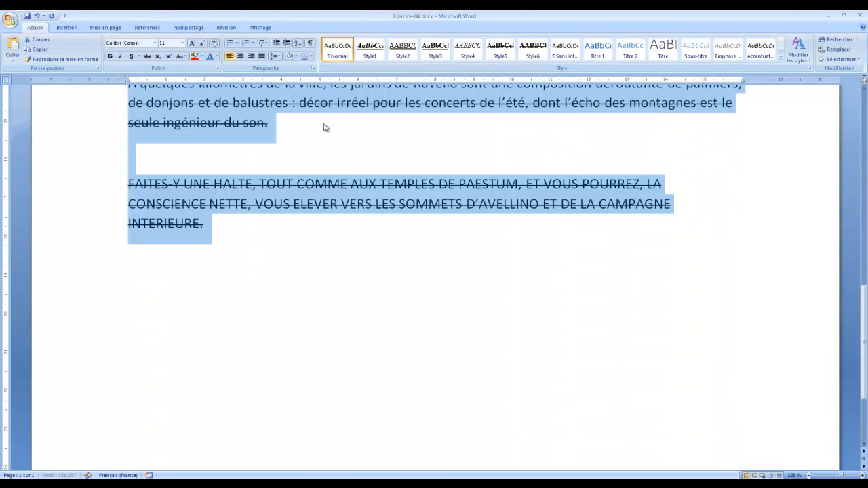
Remove the strikethrough and all-caps effects from the selected body text, keeping the regular font style
{"action": "left_click", "coordinate": [147, 57]}
{"action": "right_click", "coordinate": [205, 200]}
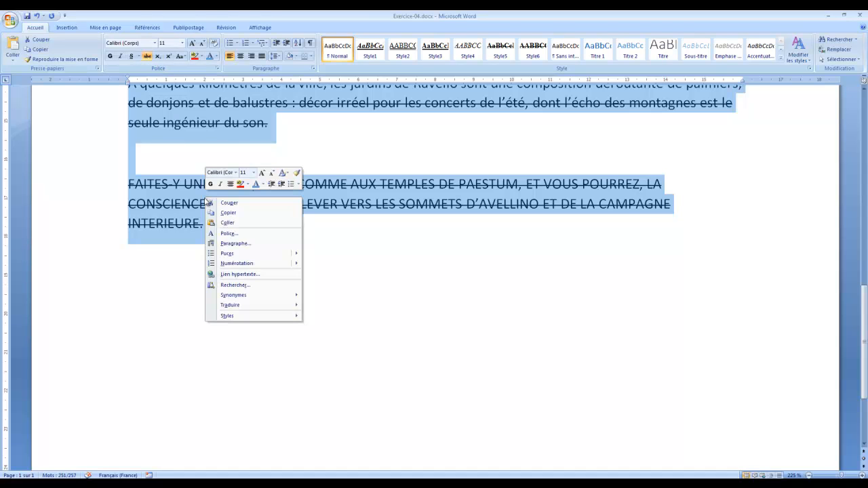
{"action": "left_click", "coordinate": [246, 234]}
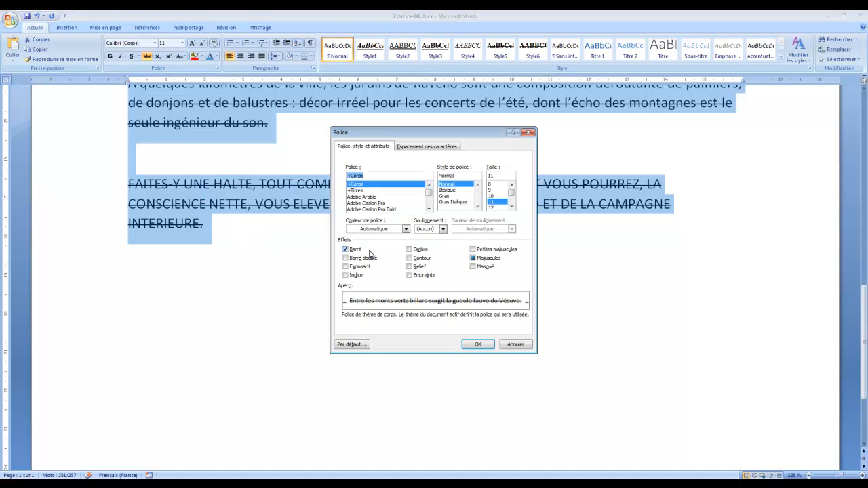
{"action": "left_click", "coordinate": [346, 250]}
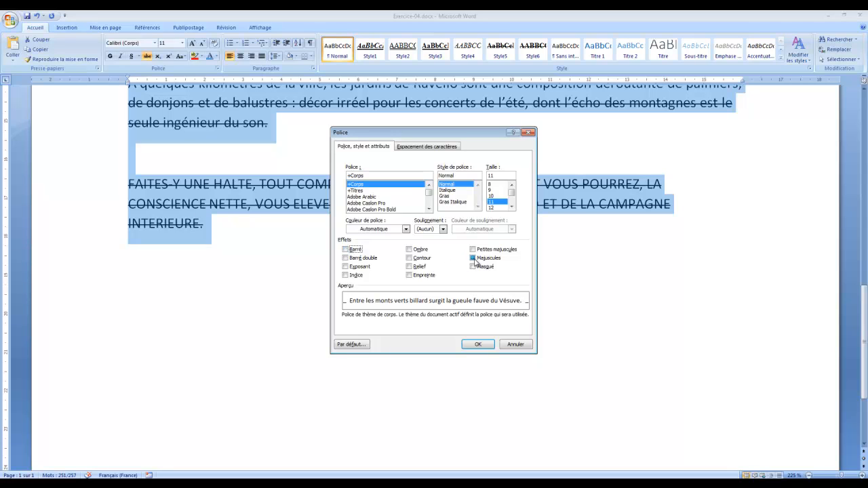
{"action": "left_click", "coordinate": [475, 261]}
{"action": "left_click", "coordinate": [474, 261]}
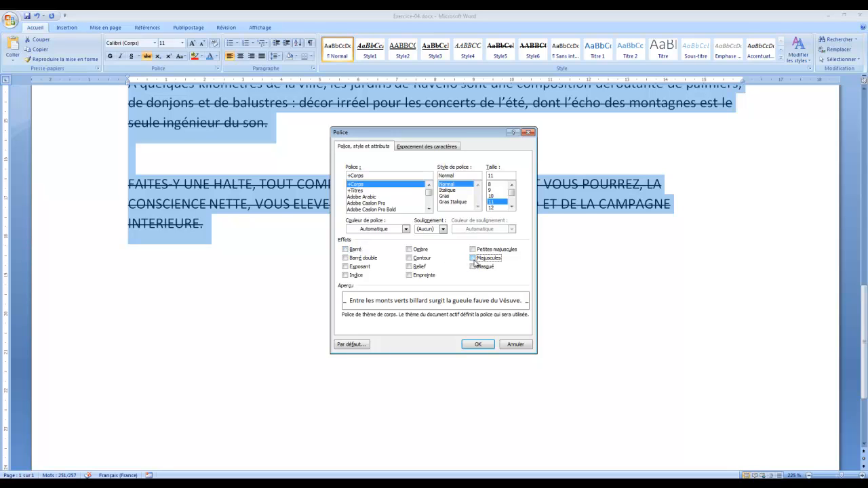
{"action": "left_click", "coordinate": [451, 187]}
{"action": "left_click", "coordinate": [479, 346]}
{"action": "left_click", "coordinate": [352, 169]}
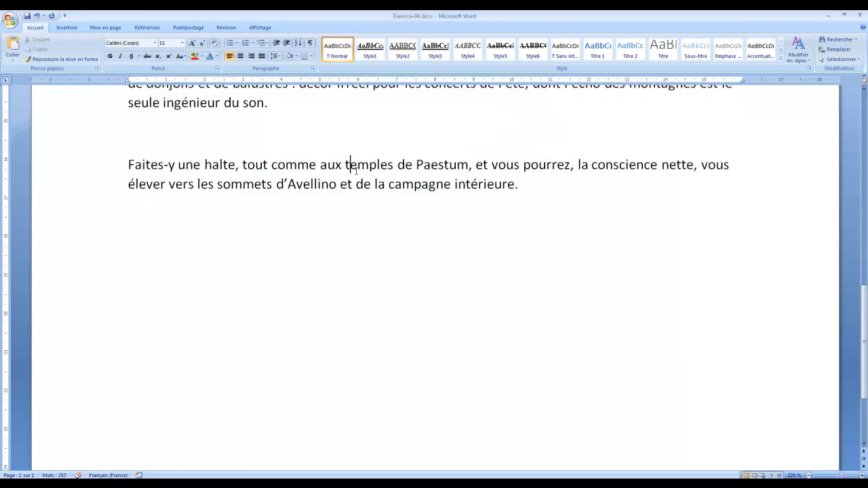
Delete the empty paragraphs between the body paragraphs, from below "L'avion fait un écart" down to above "Faites-y une halte"
{"action": "scroll", "coordinate": [356, 171], "scroll_direction": "up", "scroll_amount": 12}
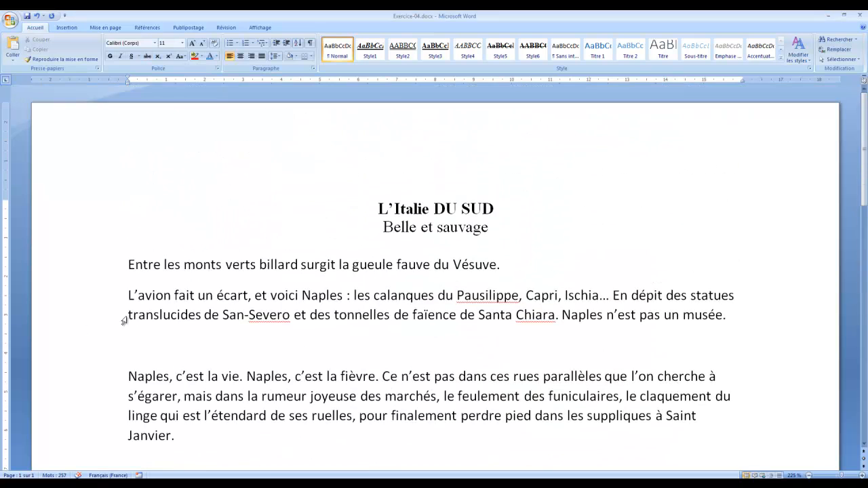
{"action": "left_click", "coordinate": [105, 349]}
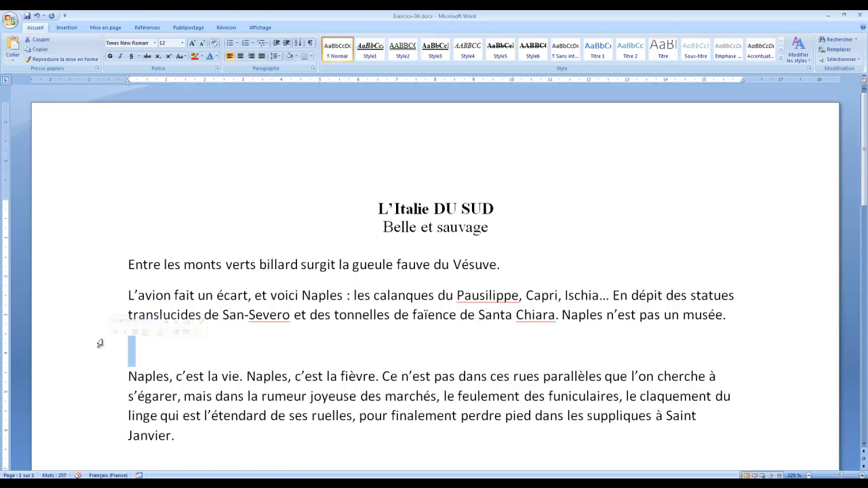
{"action": "key", "text": "Delete"}
{"action": "left_click", "coordinate": [111, 438]}
{"action": "key", "text": "Delete"}
{"action": "scroll", "coordinate": [118, 431], "scroll_direction": "down", "scroll_amount": 4}
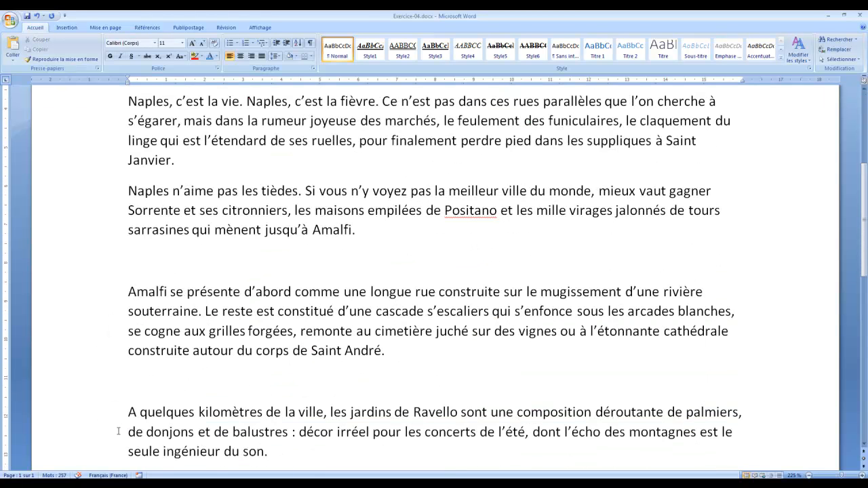
{"action": "left_click", "coordinate": [107, 268]}
{"action": "key", "text": "Delete"}
{"action": "left_click", "coordinate": [120, 360]}
{"action": "key", "text": "Delete"}
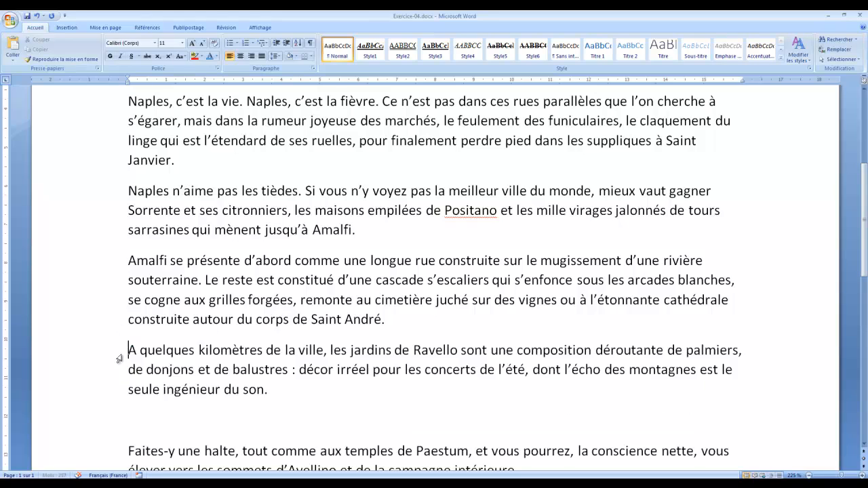
{"action": "scroll", "coordinate": [126, 370], "scroll_direction": "down", "scroll_amount": 3}
{"action": "left_click", "coordinate": [112, 281]}
{"action": "key", "text": "Delete"}
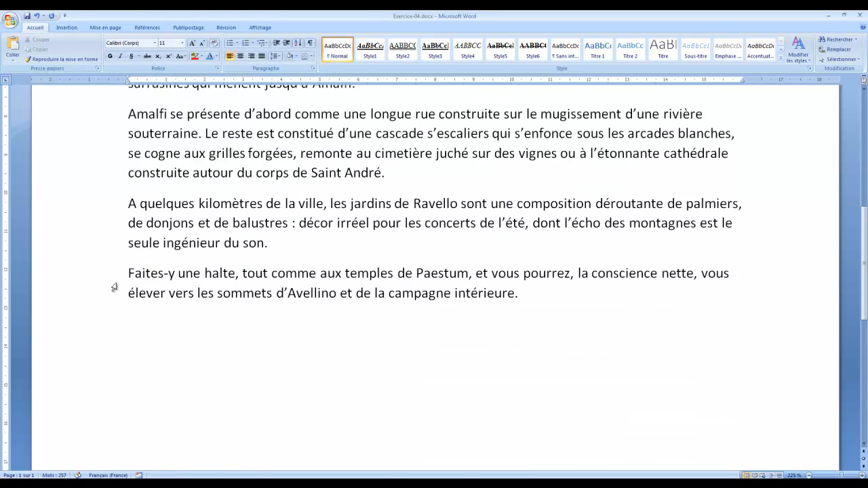
Merge the "Entre les monts verts" paragraph with the "L'avion fait un écart" paragraph and apply Style1 to the merged paragraph
{"action": "scroll", "coordinate": [114, 287], "scroll_direction": "up", "scroll_amount": 5}
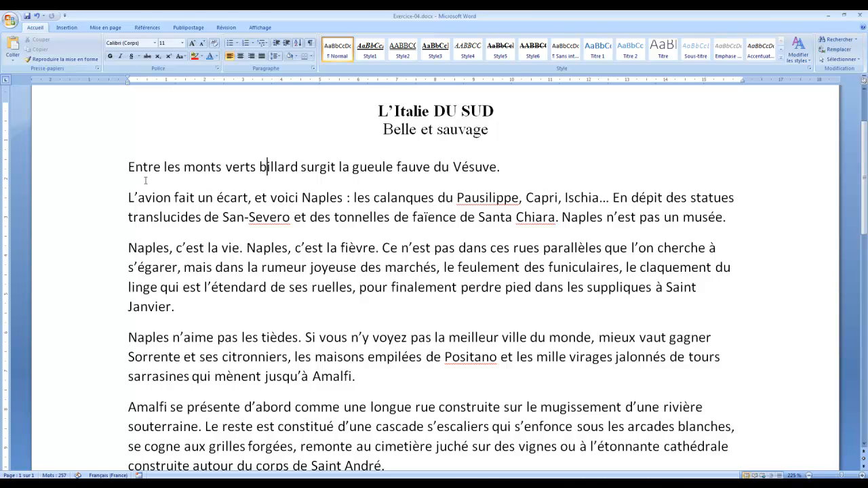
{"action": "key", "text": "Delete"}
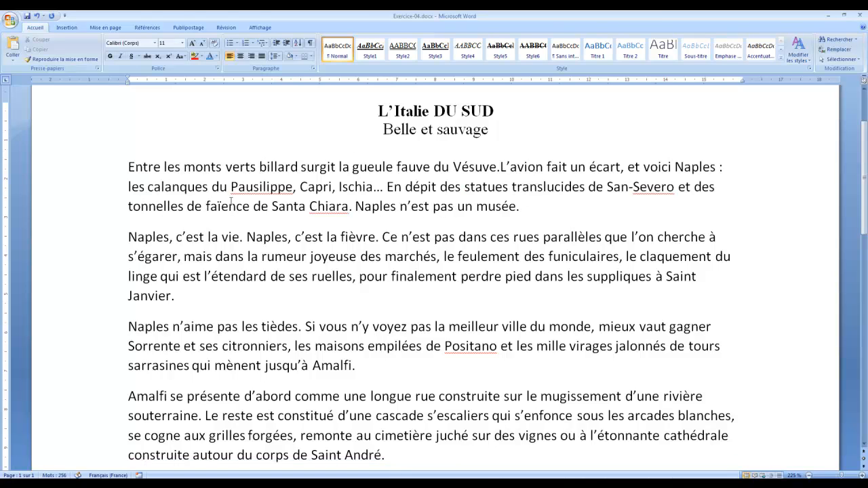
{"action": "triple_click", "coordinate": [231, 202]}
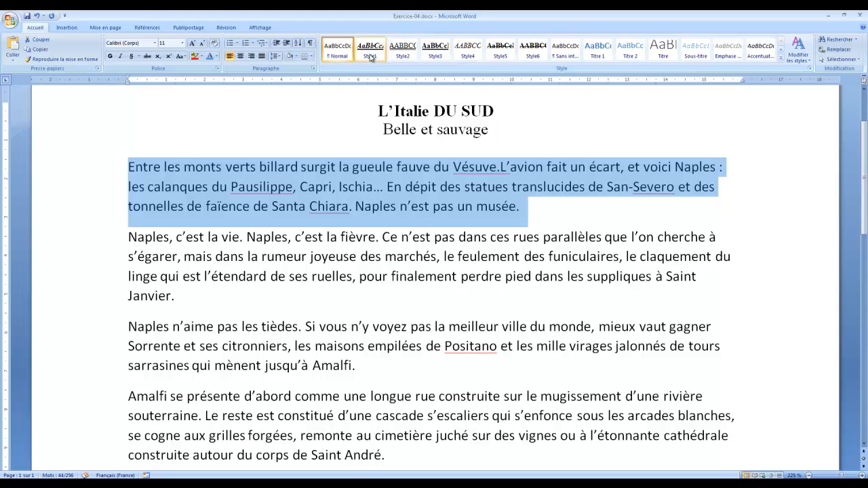
{"action": "left_click", "coordinate": [370, 55]}
Apply Style2 to the "Naples, c'est la vie" paragraph and Style3 to the "Naples n'aime pas les tièdes" paragraph
{"action": "triple_click", "coordinate": [296, 264]}
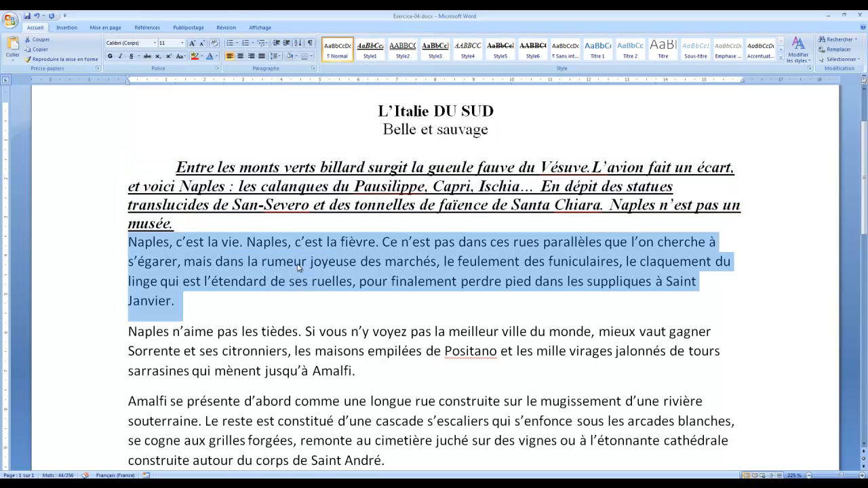
{"action": "left_click", "coordinate": [403, 50]}
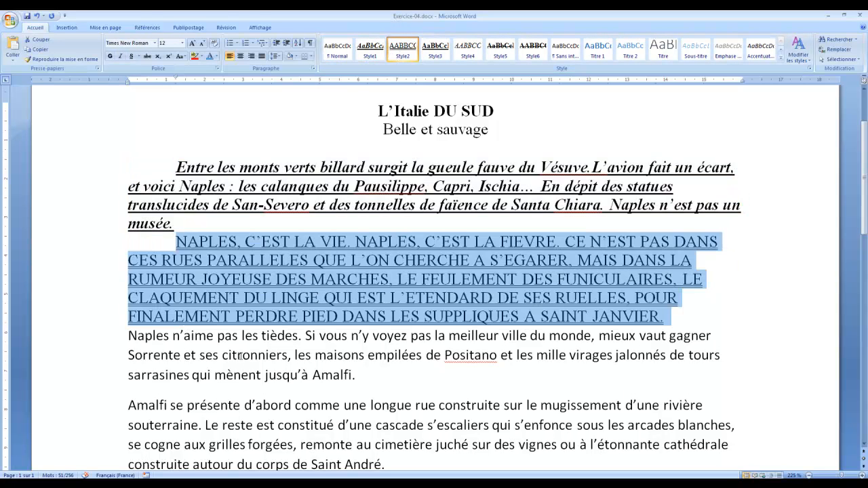
{"action": "triple_click", "coordinate": [239, 356]}
{"action": "left_click", "coordinate": [436, 50]}
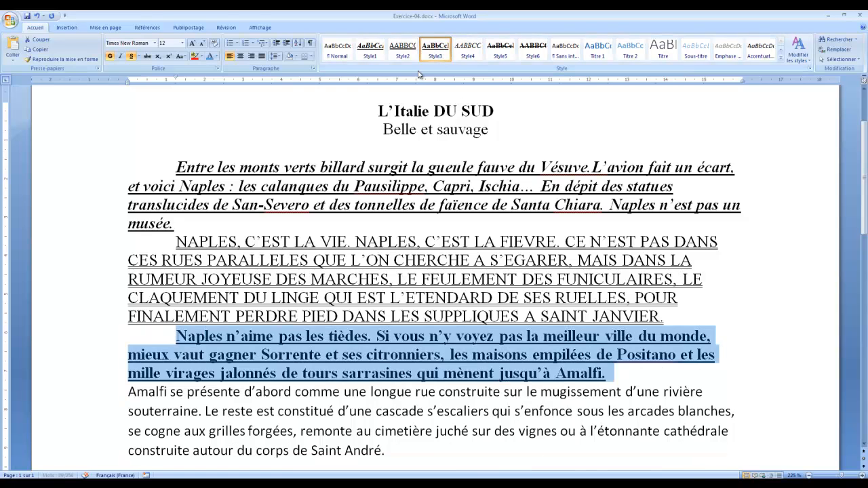
Apply Style4 to the "Amalfi se présente" paragraph and Style5 to the "A quelques kilomètres de la ville" paragraph
{"action": "scroll", "coordinate": [338, 295], "scroll_direction": "down", "scroll_amount": 2}
{"action": "triple_click", "coordinate": [323, 334]}
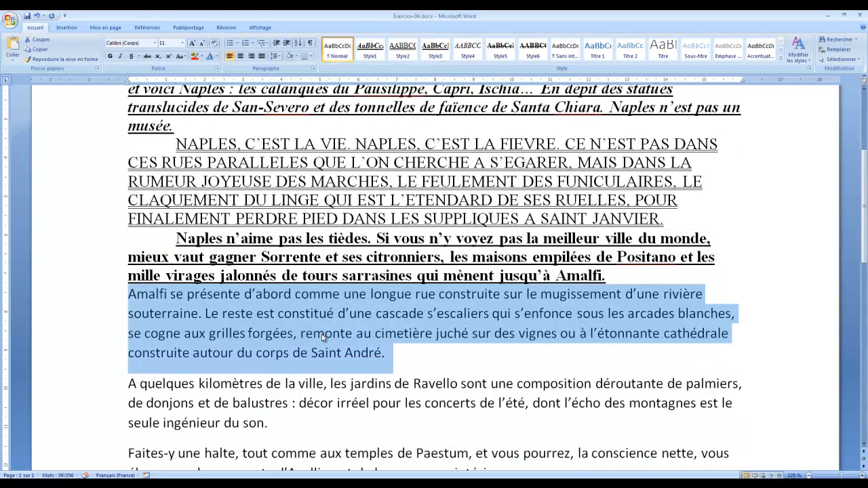
{"action": "left_click", "coordinate": [468, 51]}
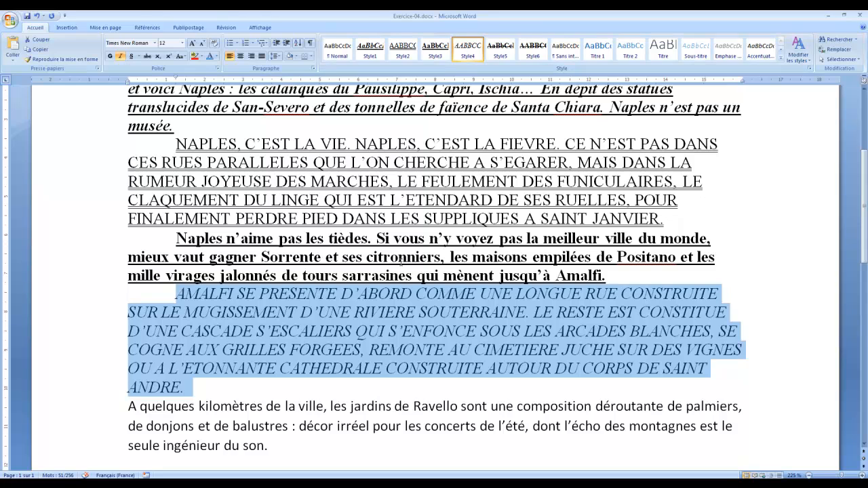
{"action": "triple_click", "coordinate": [282, 429]}
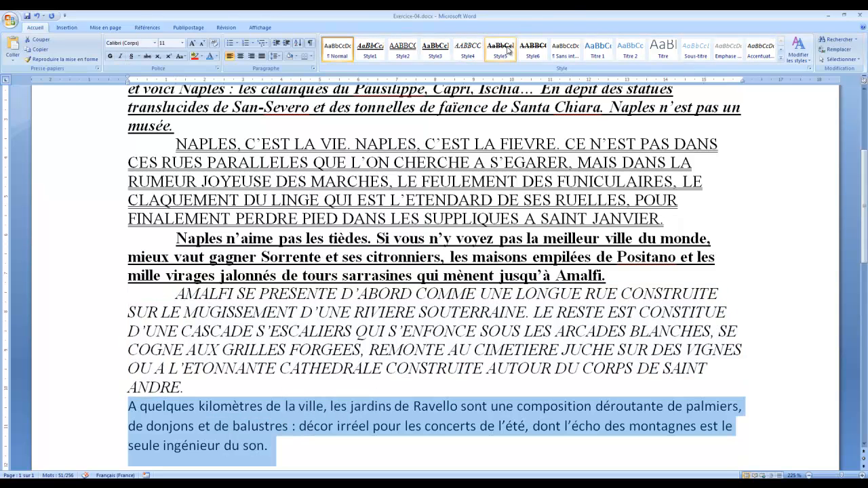
{"action": "left_click", "coordinate": [505, 51]}
Apply Style6 to the final paragraph, "Faites-y une halte"
{"action": "scroll", "coordinate": [434, 271], "scroll_direction": "down", "scroll_amount": 4}
{"action": "triple_click", "coordinate": [435, 267]}
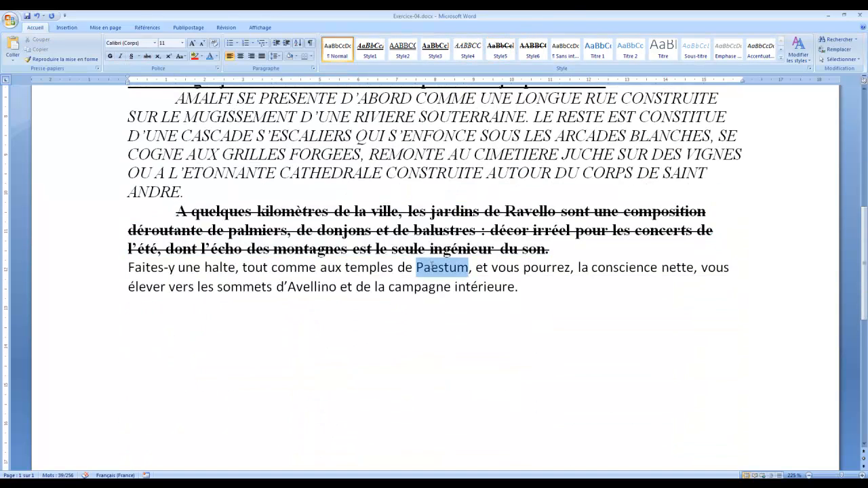
{"action": "left_click", "coordinate": [533, 51]}
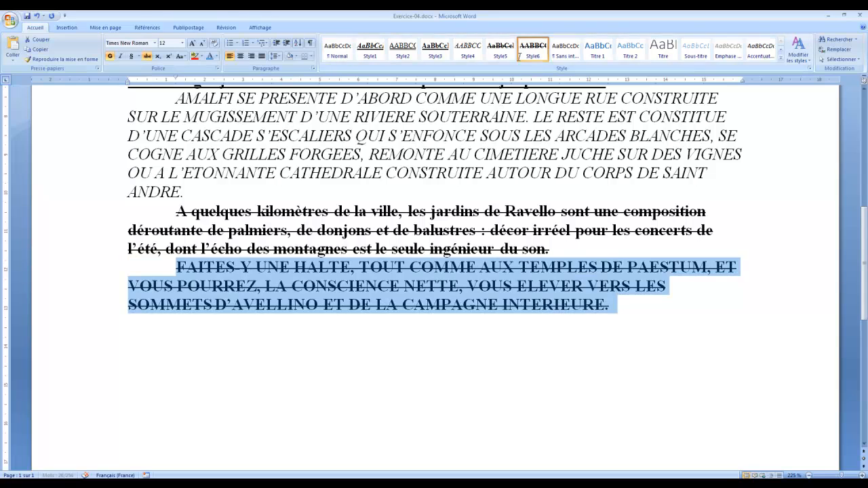
Insert a blank line before each of the last five body paragraphs, working from "Faites-y une halte" back up to "Naples, c'est la vie"
{"action": "left_click", "coordinate": [177, 268]}
{"action": "key", "text": "Return"}
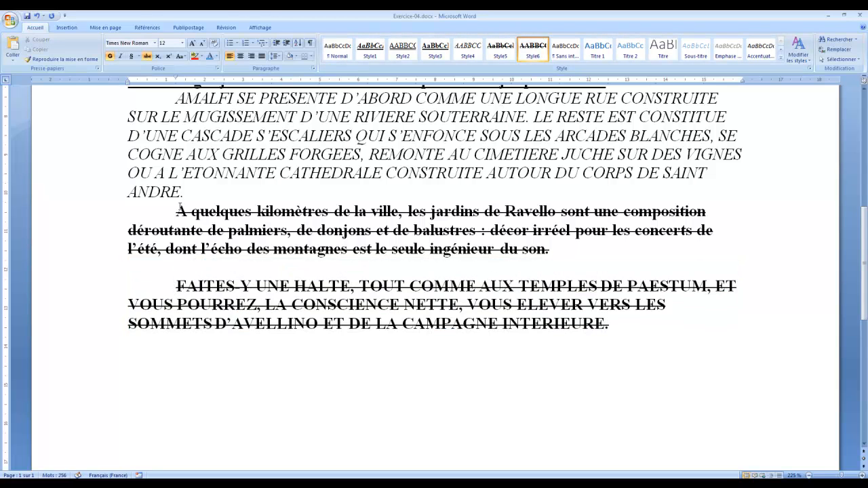
{"action": "left_click", "coordinate": [178, 212]}
{"action": "key", "text": "Return"}
{"action": "left_click", "coordinate": [177, 99]}
{"action": "key", "text": "Return"}
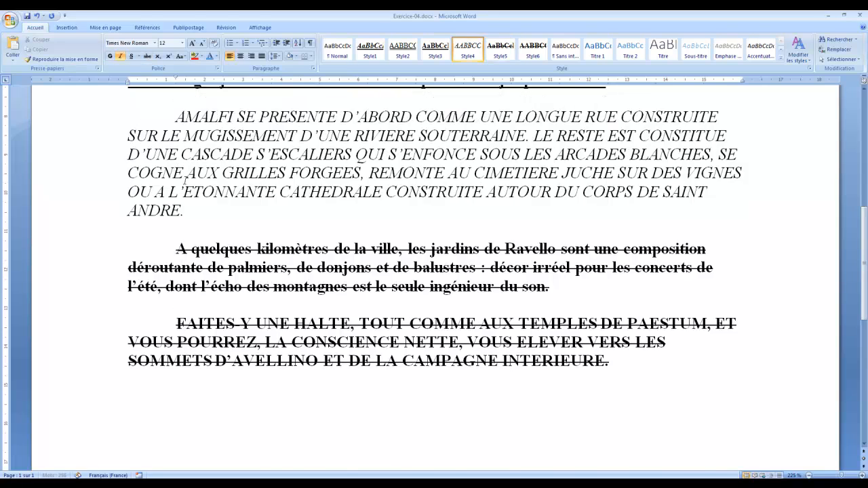
{"action": "scroll", "coordinate": [181, 190], "scroll_direction": "up", "scroll_amount": 4}
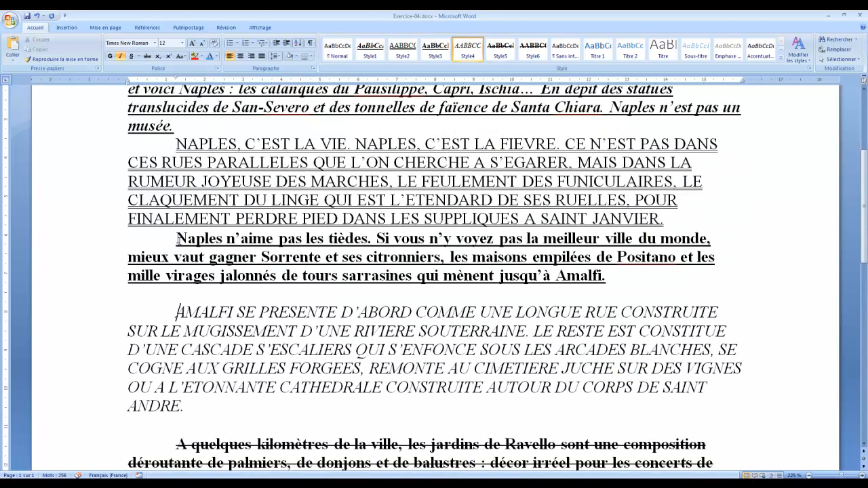
{"action": "left_click", "coordinate": [178, 238]}
{"action": "key", "text": "Return"}
{"action": "left_click", "coordinate": [176, 144]}
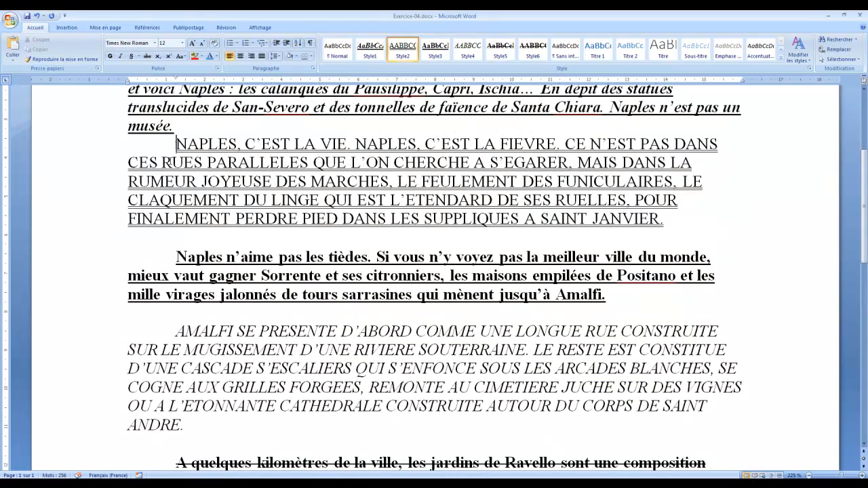
{"action": "key", "text": "Return"}
{"action": "scroll", "coordinate": [170, 285], "scroll_direction": "up", "scroll_amount": 3}
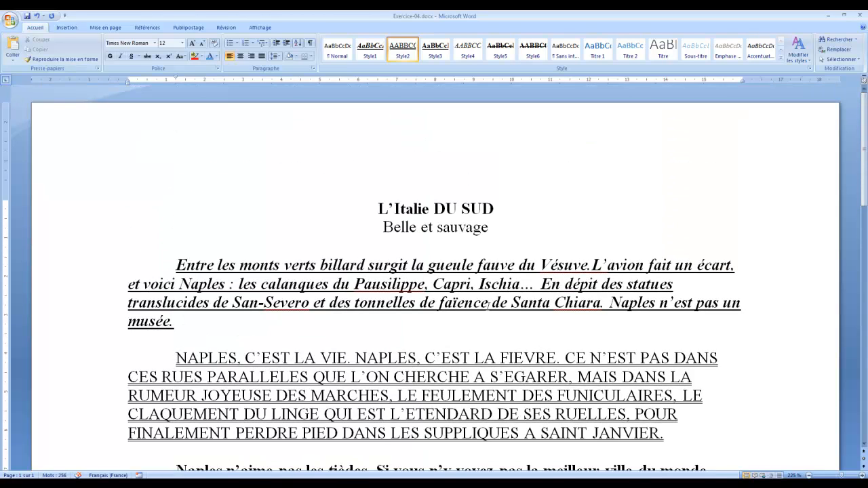